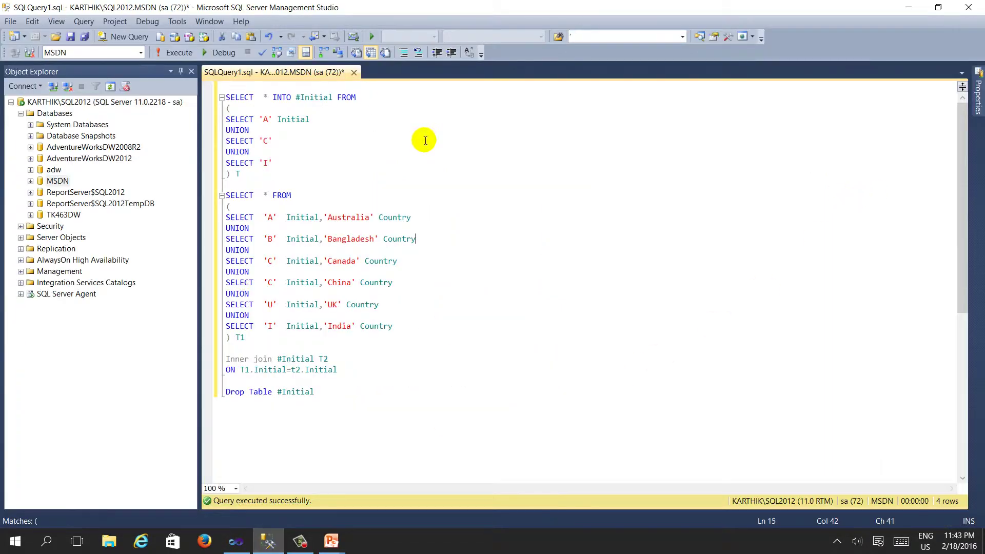
Step: Run the SELECT INTO statement that creates and fills the #Initial temp table
left_click(325, 214)
left_click(241, 174)
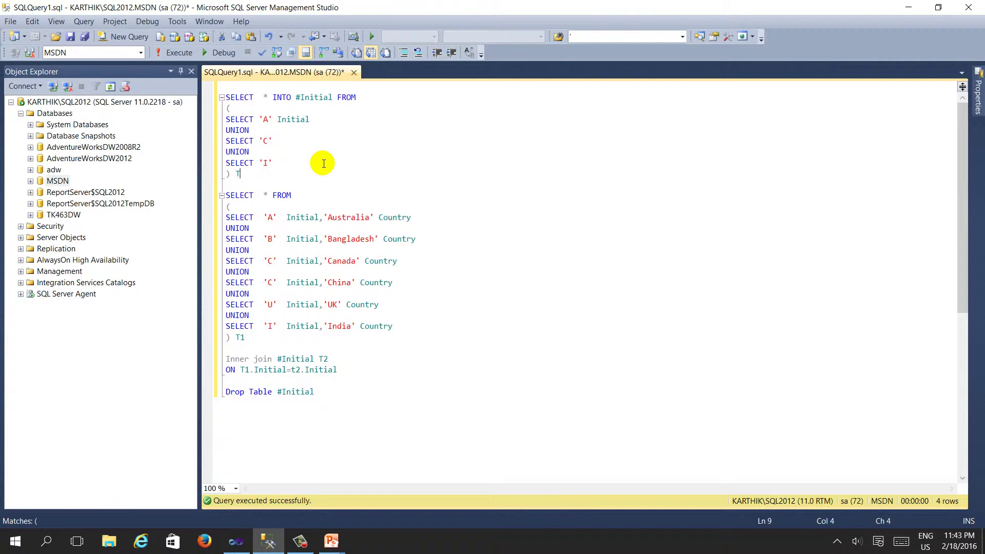
left_click(324, 164)
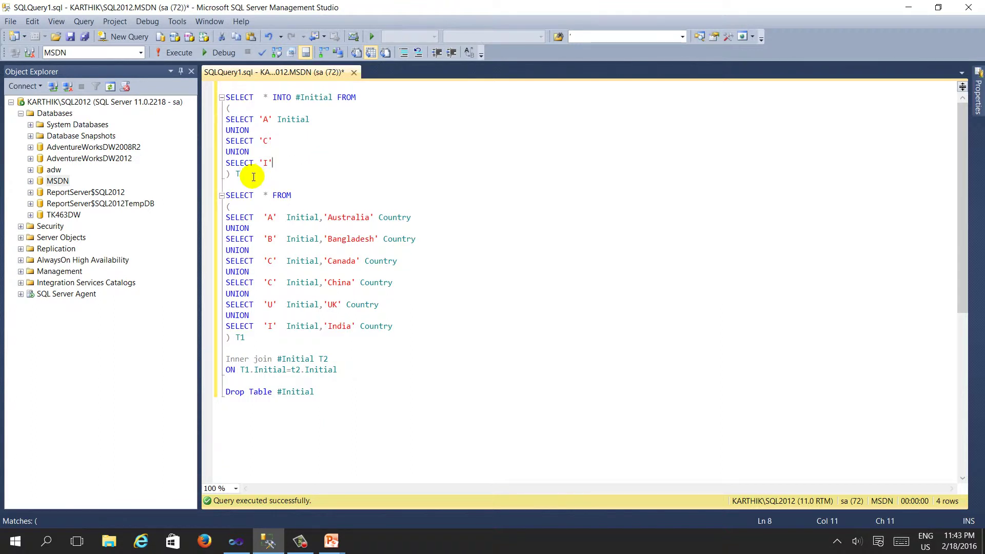
left_click_drag(247, 176, 214, 98)
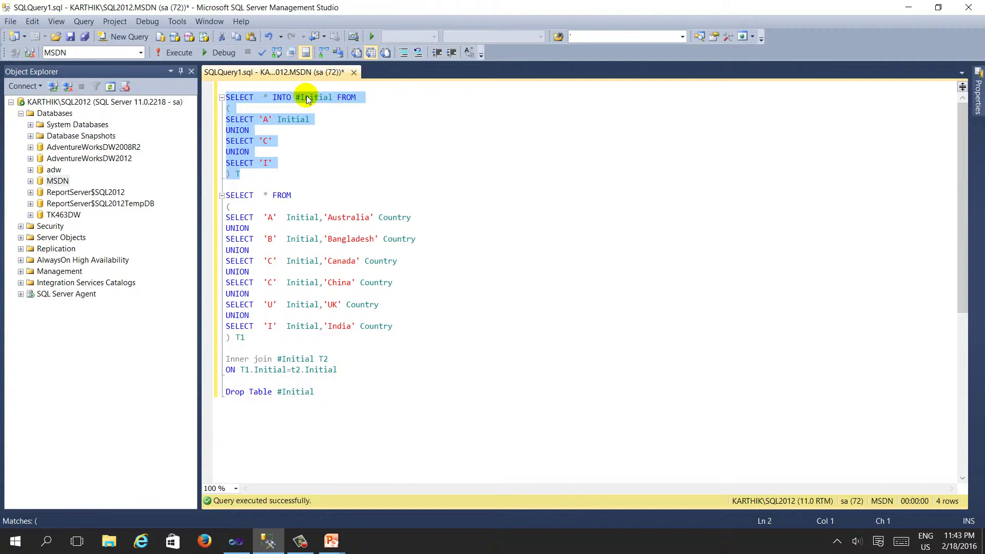
left_click(178, 55)
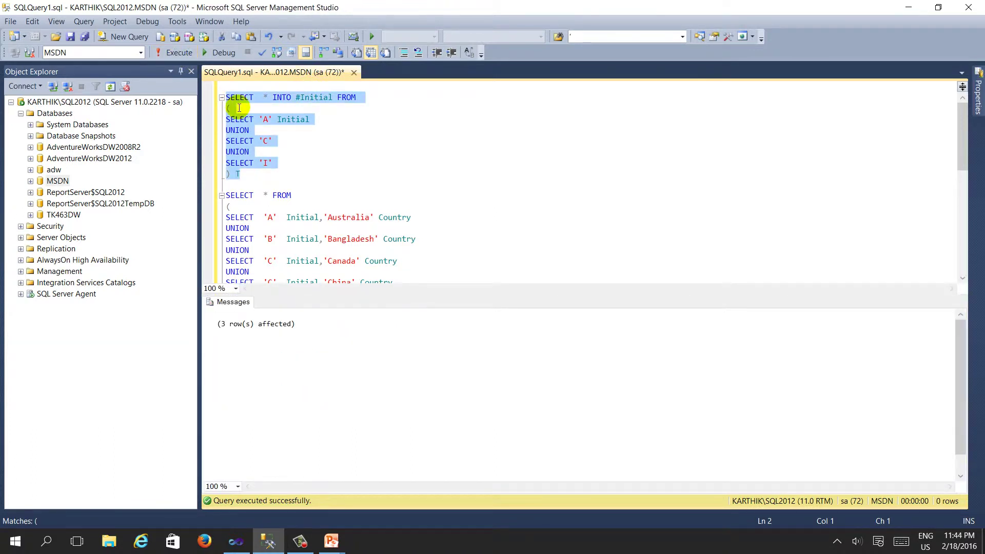
Step: Run the join query, which returns Australia, Canada, China and India
left_click(289, 162)
scroll(289, 162, "down", 3)
scroll(290, 170, "down", 2)
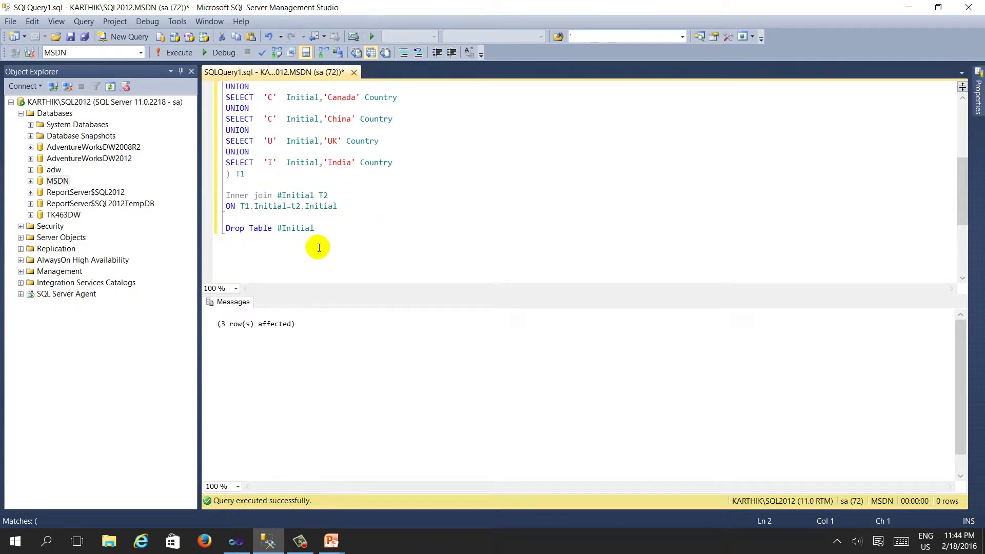
left_click(326, 240)
key("ctrl+r")
scroll(326, 236, "up", 5)
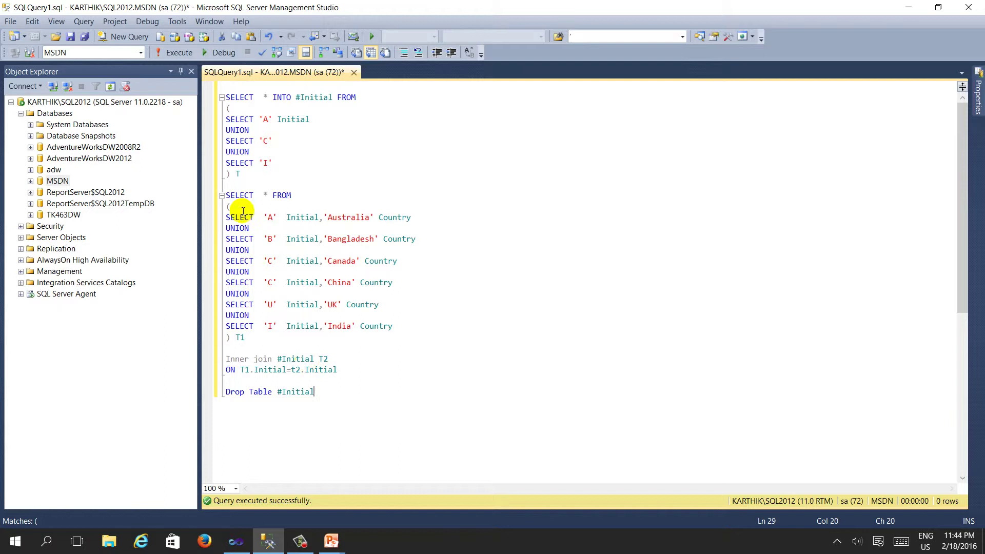
left_click_drag(229, 196, 344, 373)
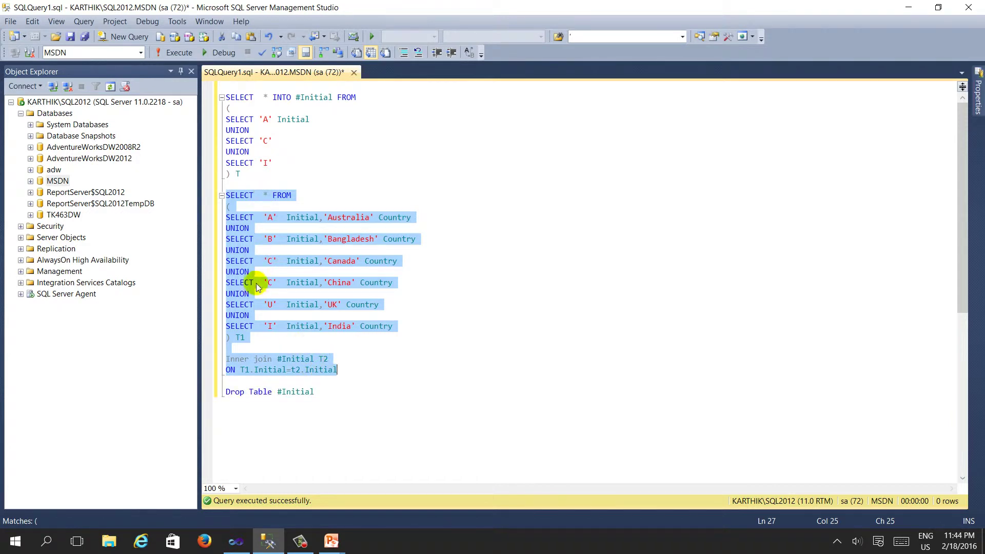
left_click(177, 53)
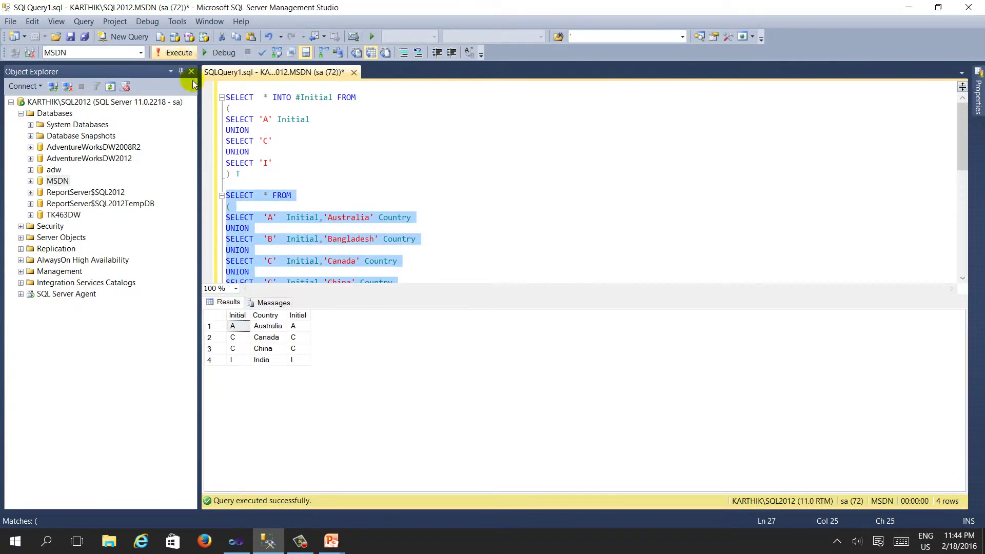
Step: Run DROP TABLE #Initial to drop the temp table
left_click(487, 227)
key("ctrl+r")
left_click(328, 391)
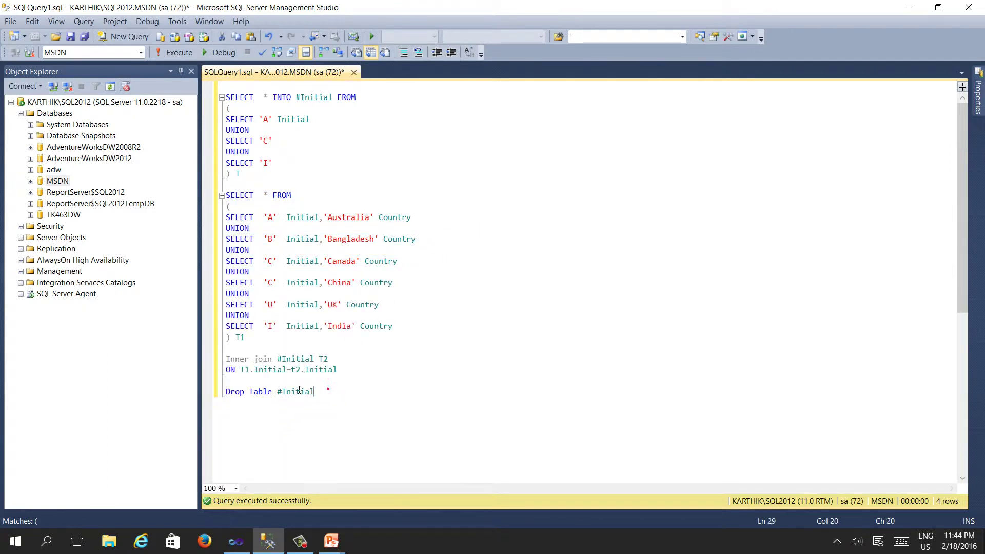
key("shift+Home")
left_click(182, 52)
Step: Reselect the #Initial-filling statement, then shift the selection to the join query
left_click(365, 157)
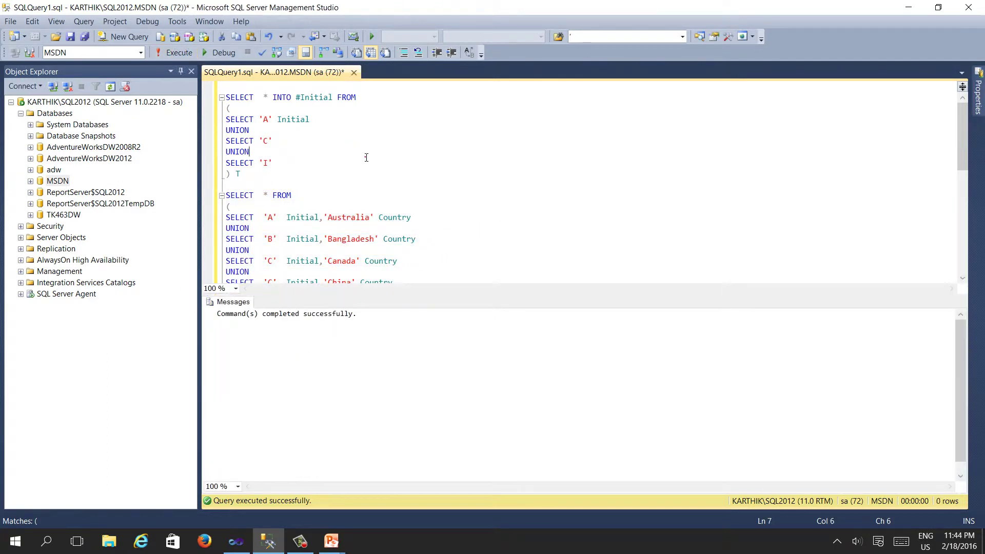
key("ctrl+r")
left_click_drag(242, 176, 213, 101)
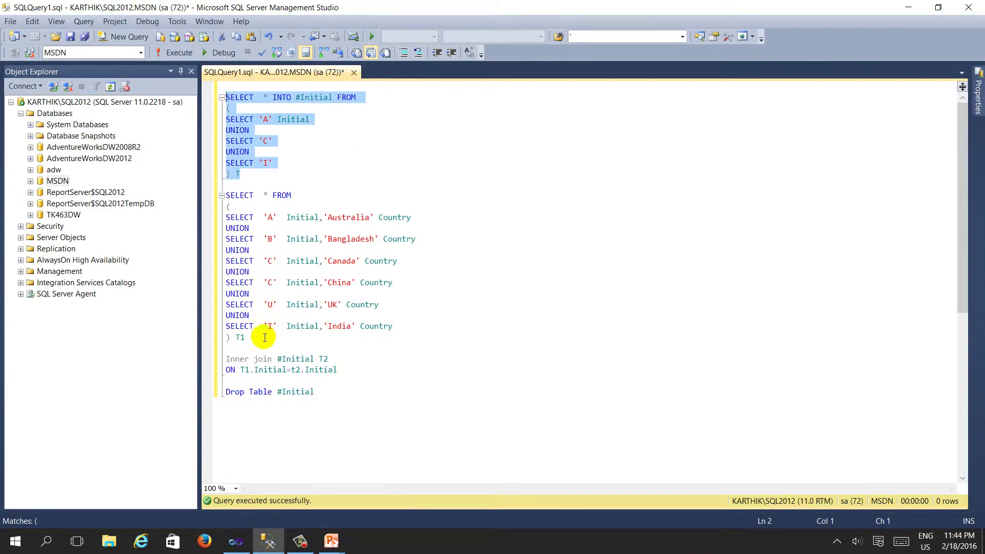
left_click_drag(343, 373, 223, 195)
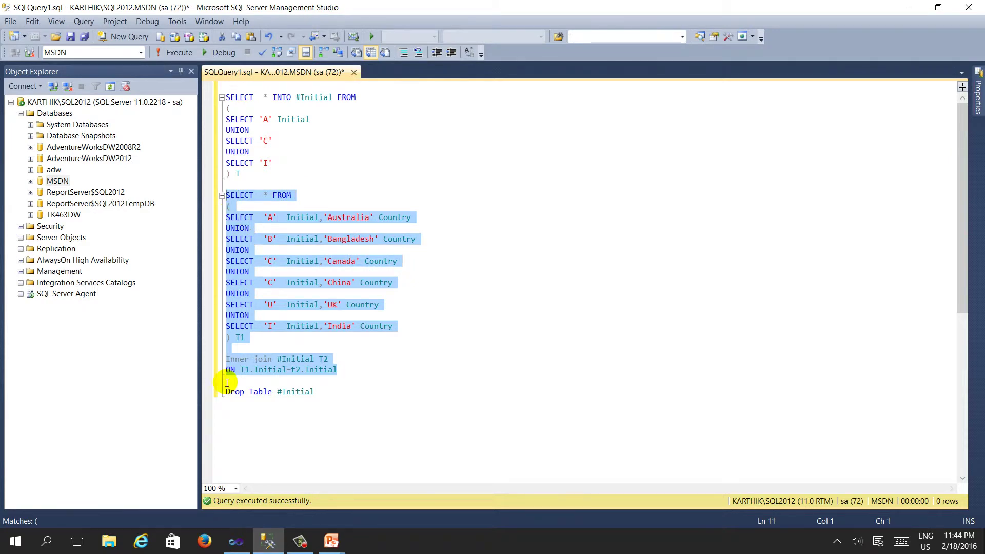
Step: Start a new report with the Report Wizard from the Reports folder and reach the data source page
left_click(236, 541)
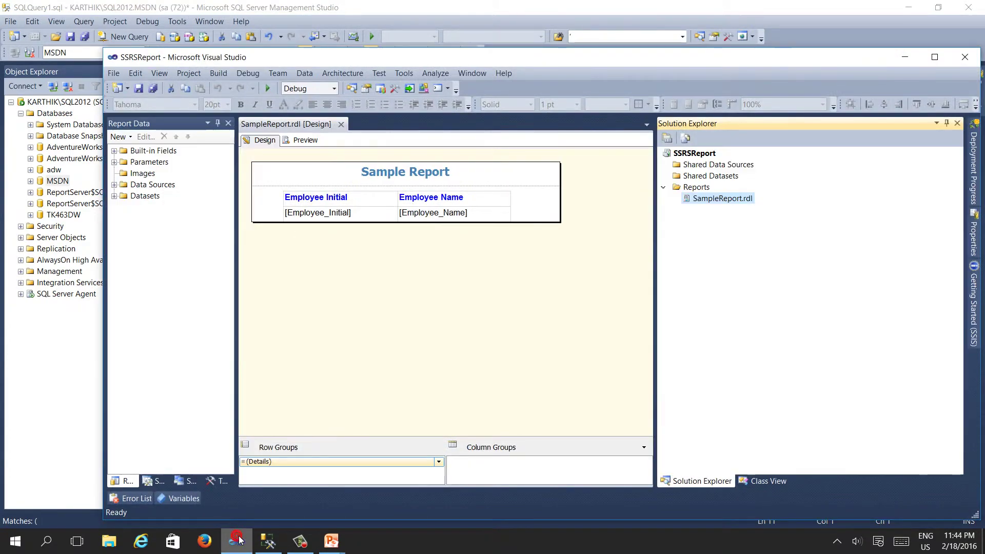
right_click(698, 152)
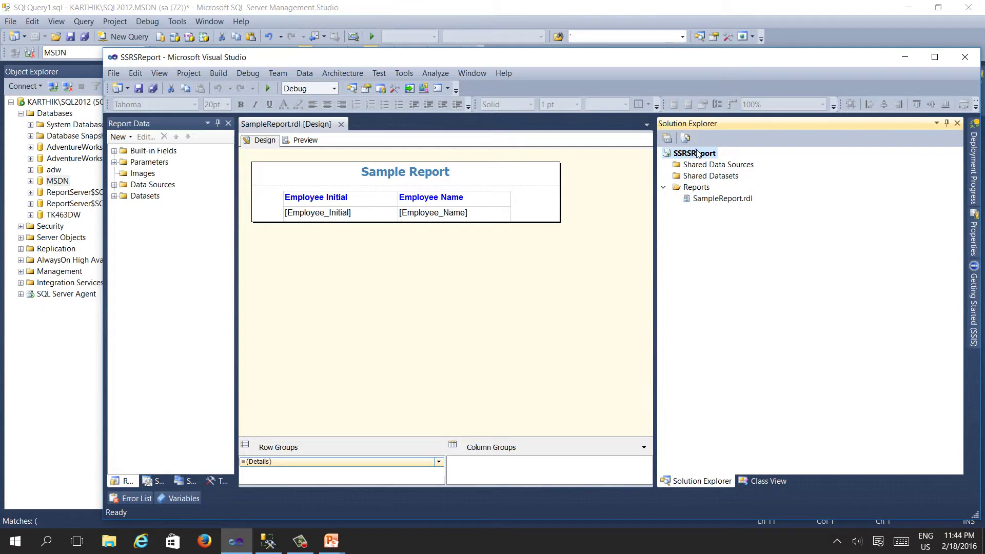
right_click(679, 189)
left_click(690, 200)
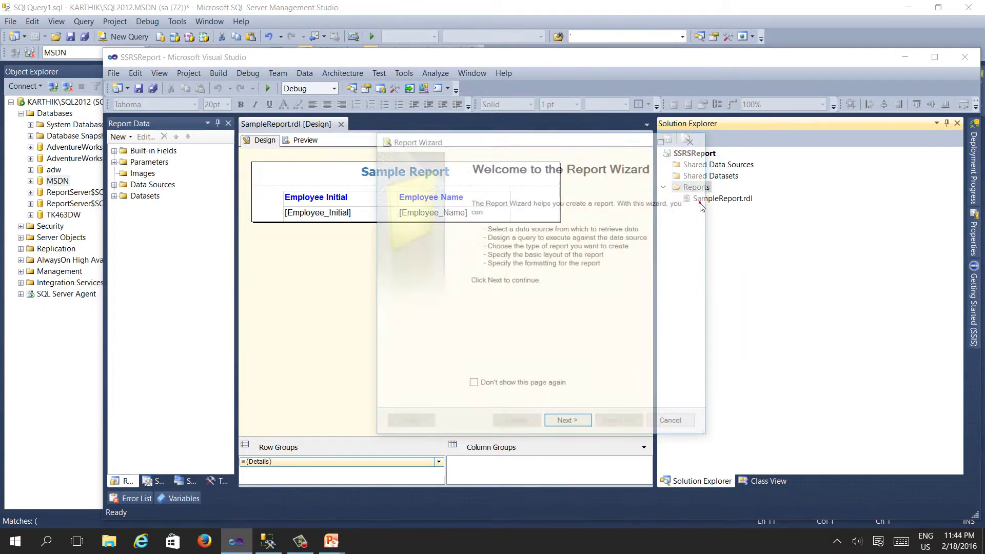
left_click(559, 424)
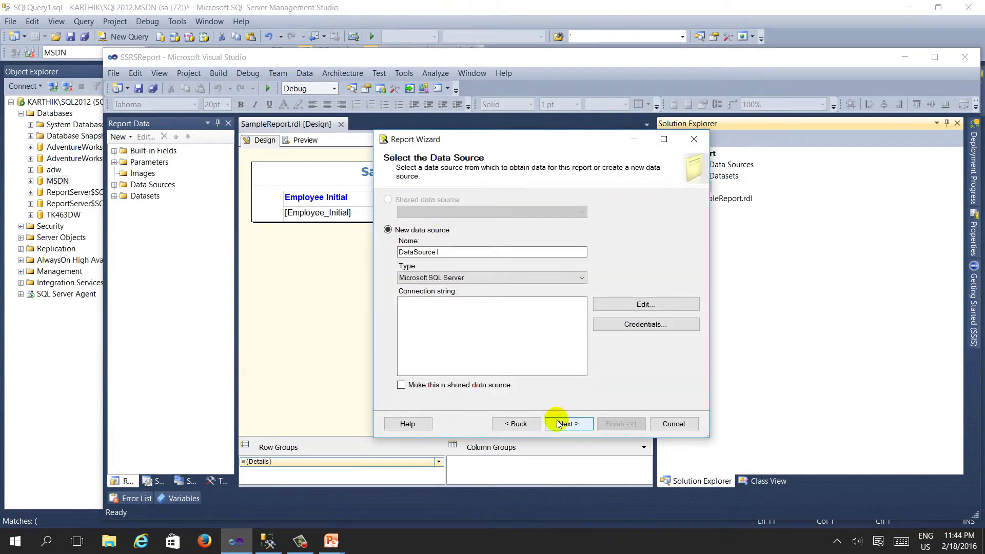
Step: Paste the SQL2012 server name, copied from Management Studio's connection details, into the connection settings
left_click(610, 302)
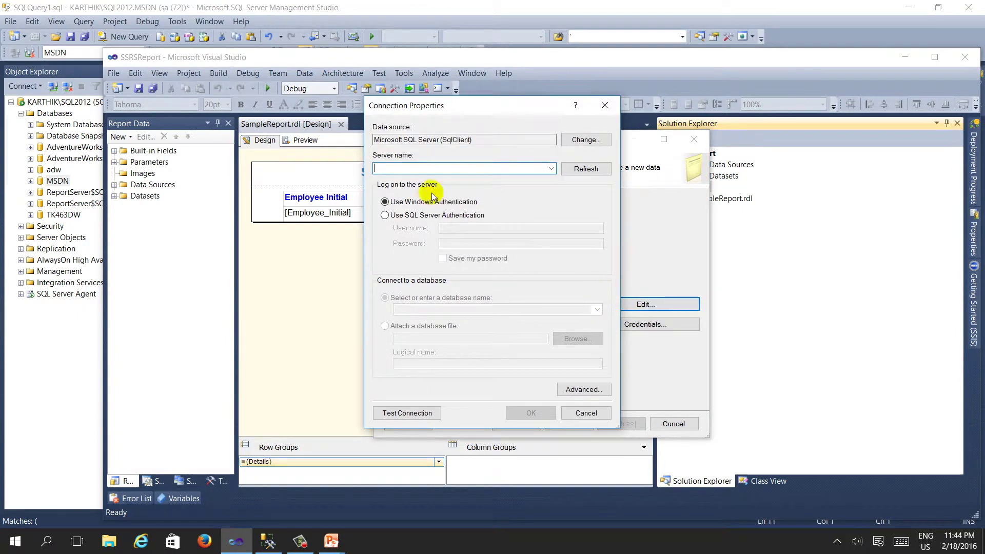
left_click(515, 170)
left_click(268, 541)
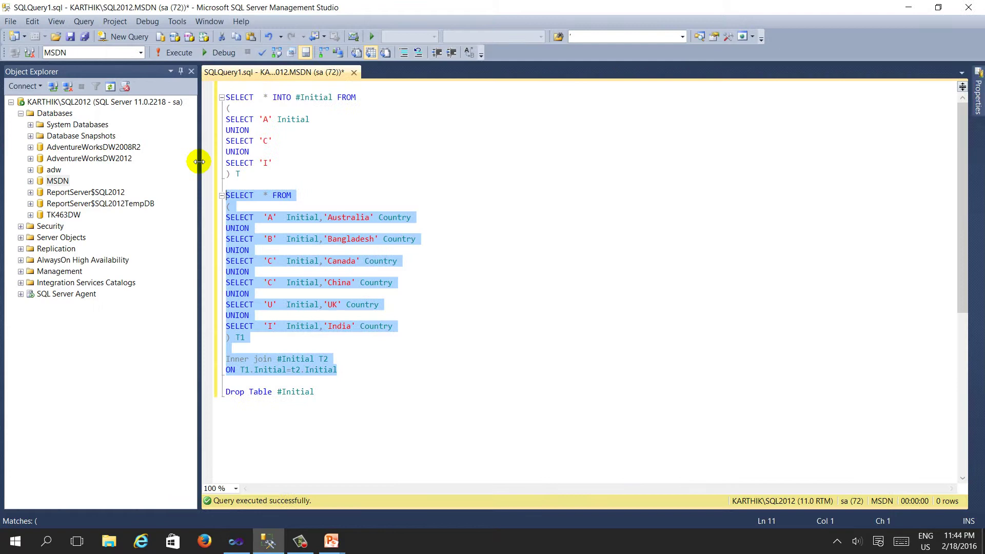
right_click(50, 103)
left_click(80, 106)
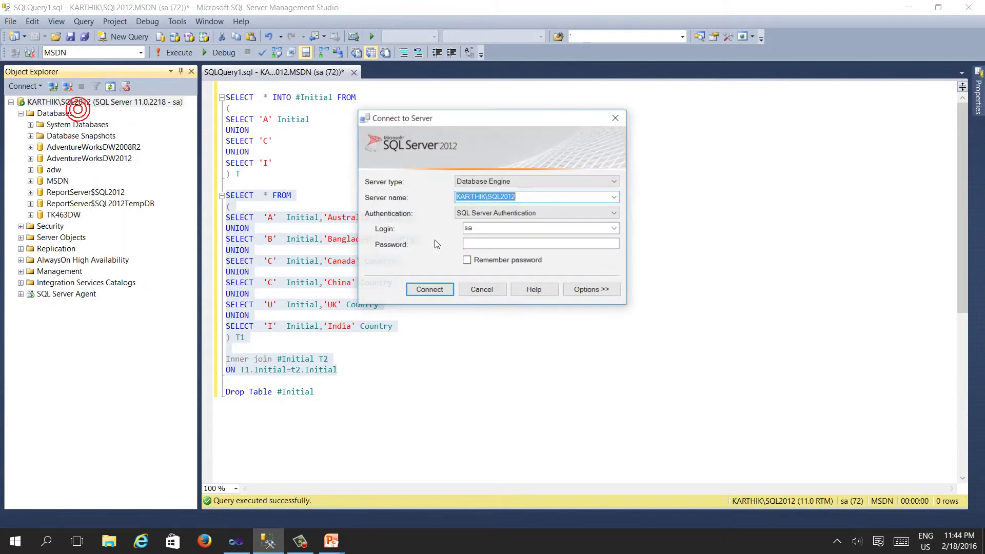
key("alt+Tab")
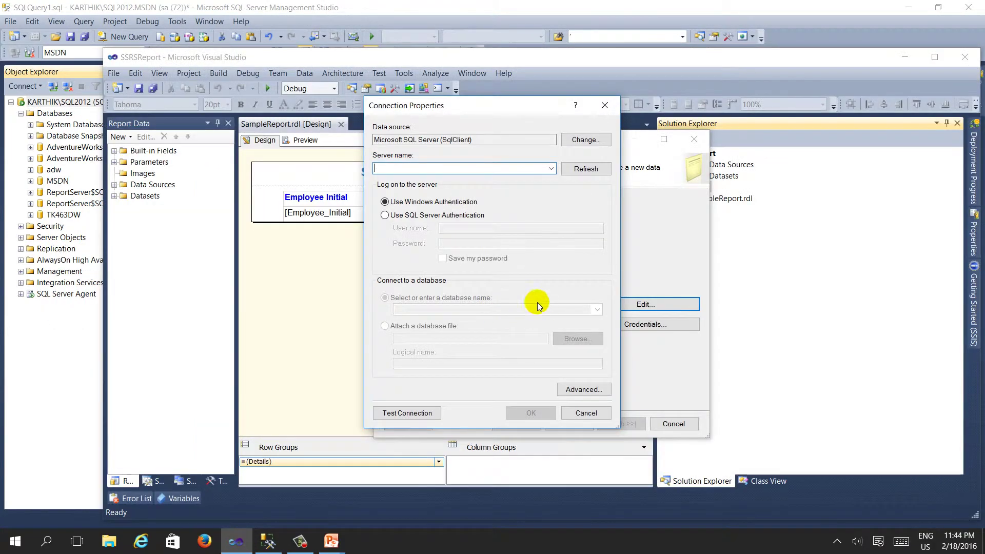
left_click(411, 168)
type("KARTHIK\\SQL2012")
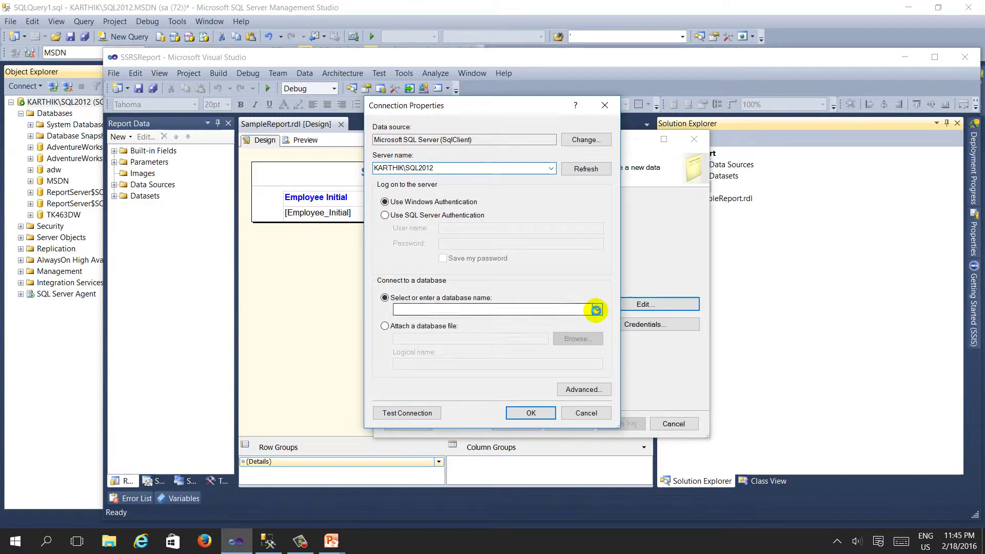
Step: Choose the MSDN database, test the connection successfully, and continue to query design
left_click(597, 309)
left_click(478, 370)
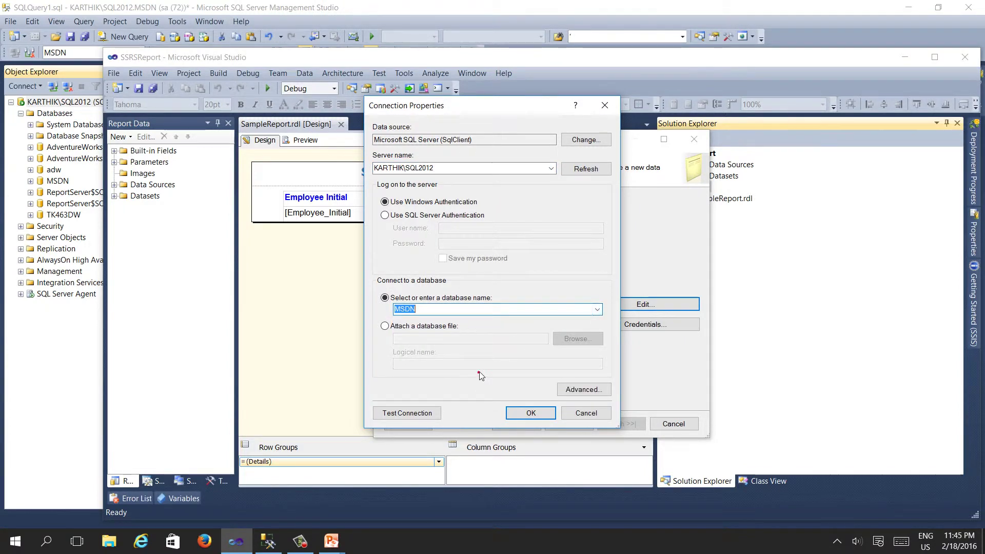
left_click(426, 417)
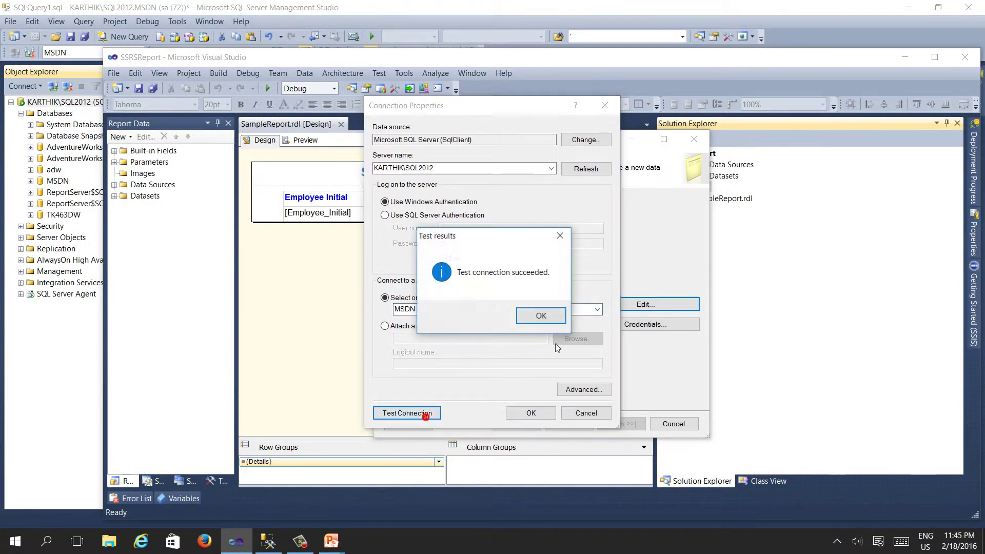
left_click(540, 315)
left_click(534, 413)
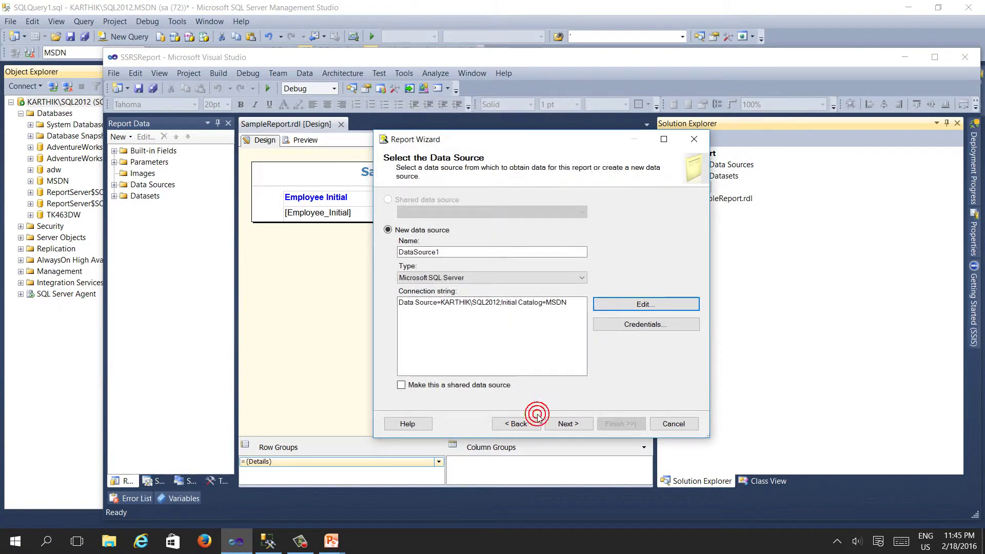
left_click(561, 423)
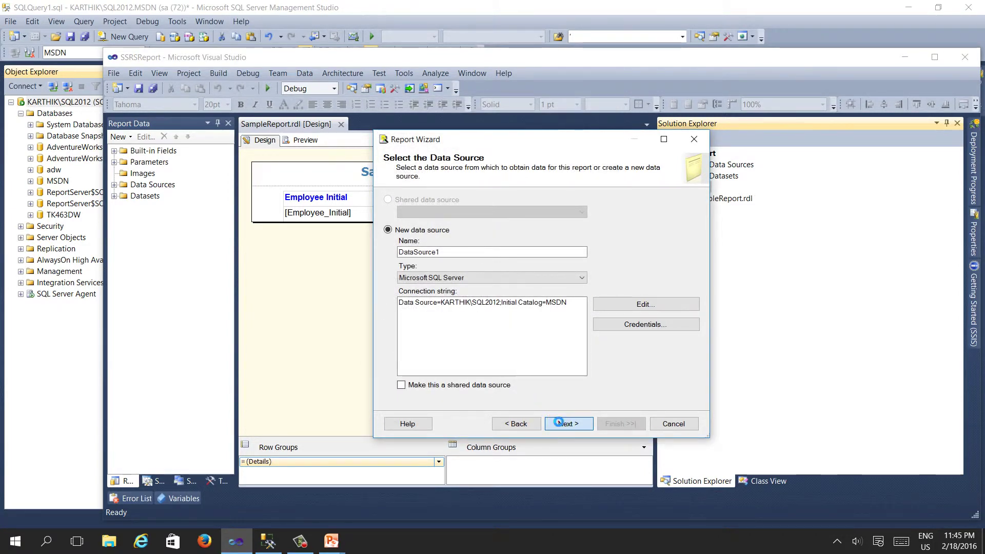
Step: Copy the SELECT INTO #Initial statement from the Management Studio script
left_click(493, 364)
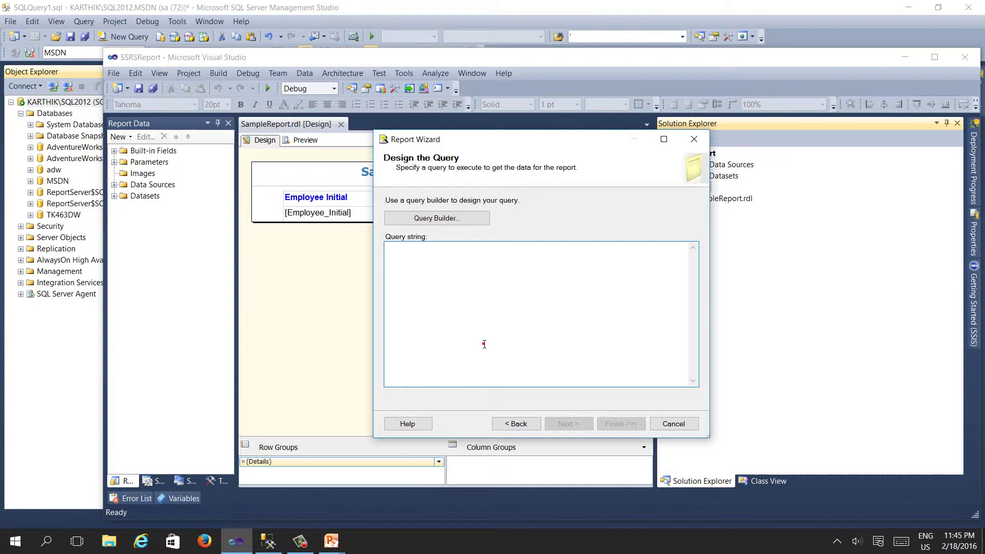
left_click(483, 344)
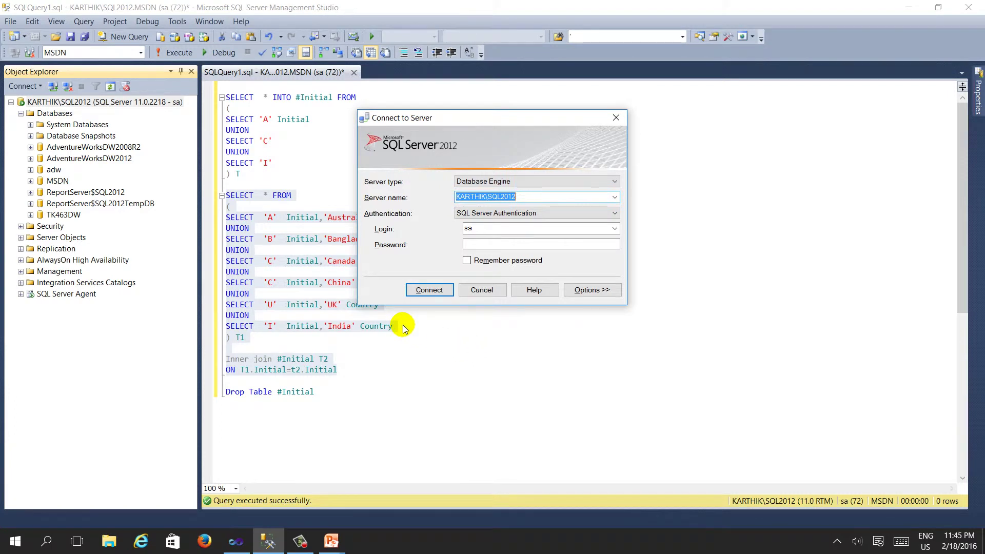
left_click(491, 295)
left_click(250, 174)
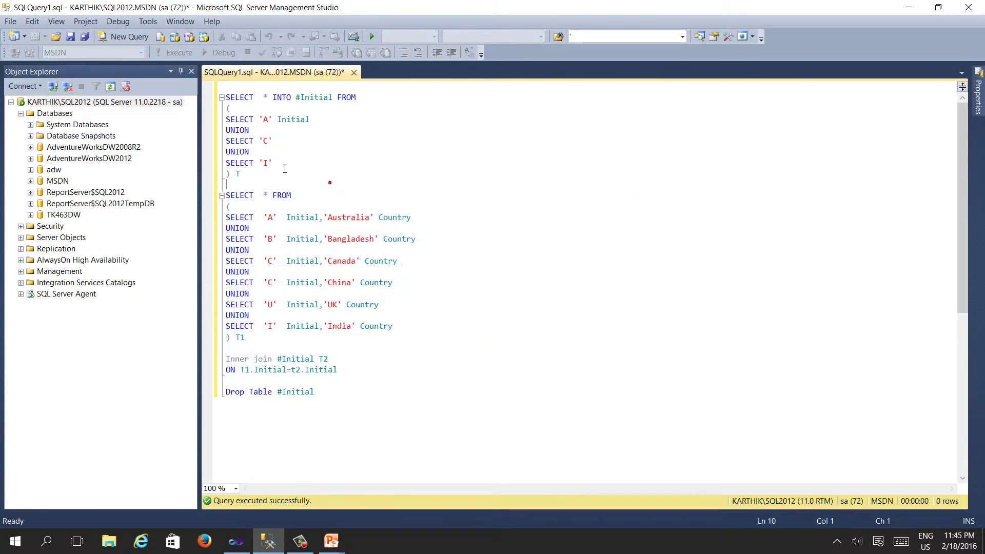
left_click_drag(251, 177, 214, 99)
key("ctrl+c")
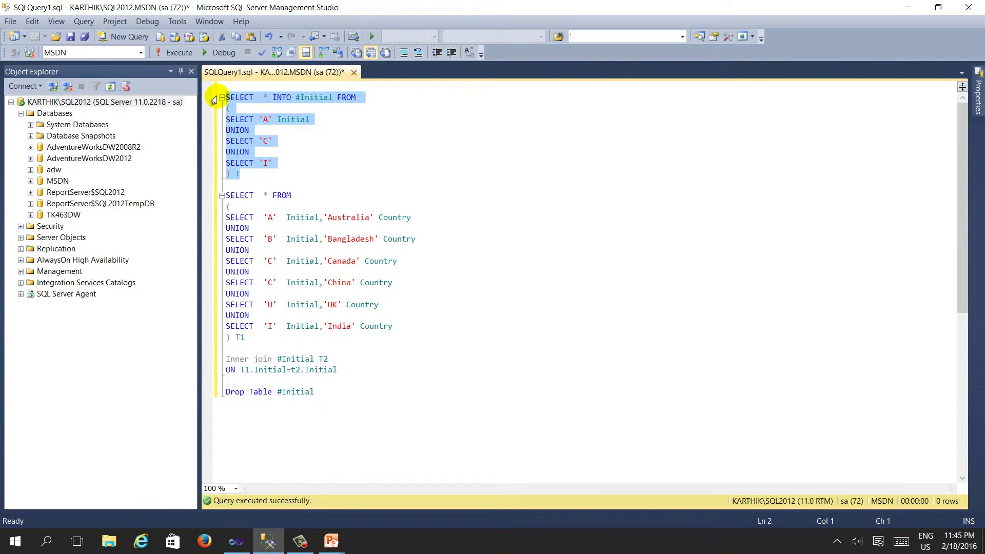
key("alt+Tab")
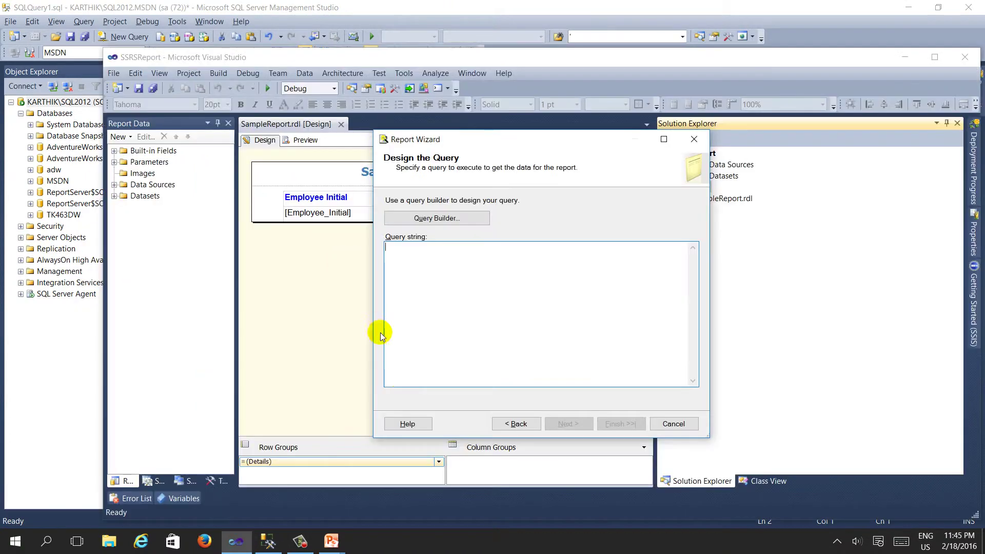
Step: Paste it into the Query string box and add the line 'select * from #initial'
key("ctrl+v")
left_click(437, 303)
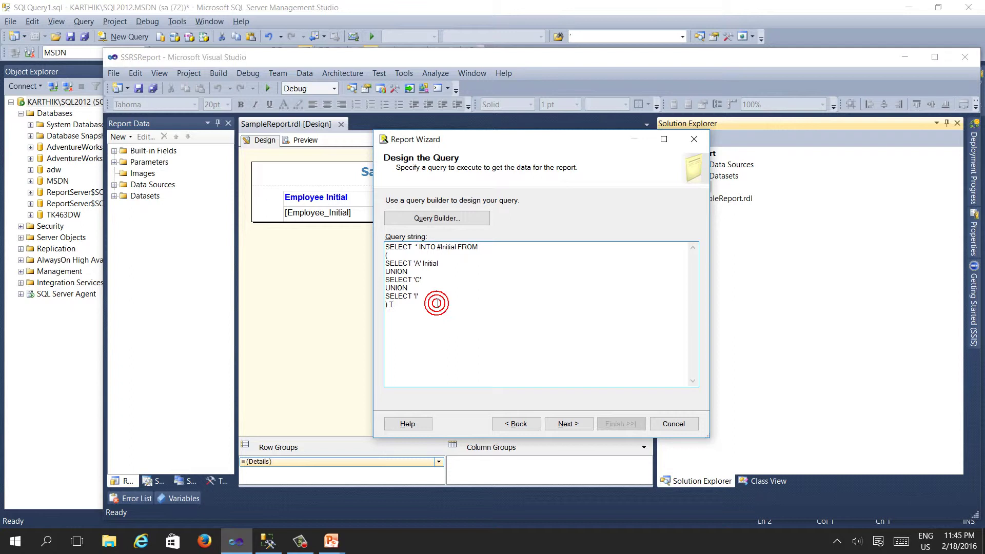
key("Return")
type("sele")
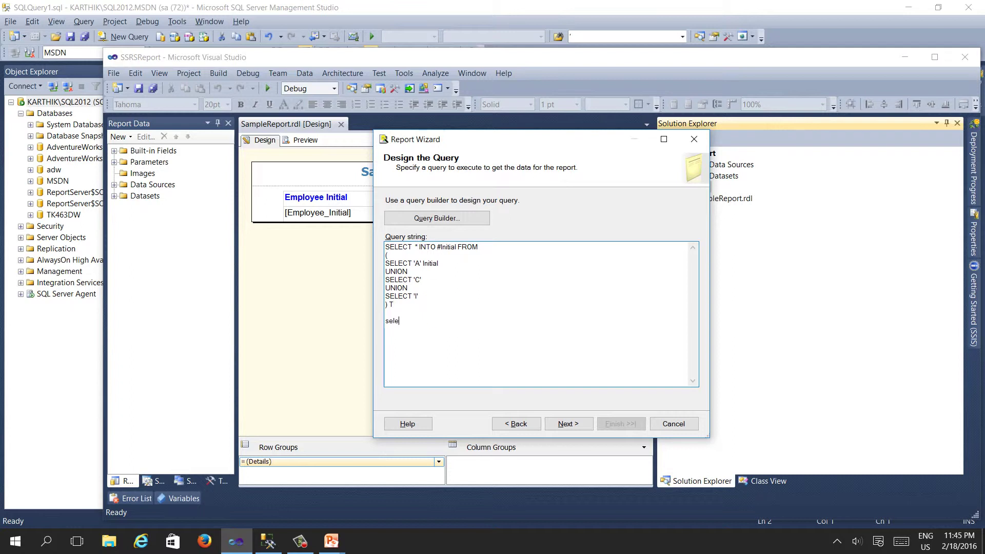
type("ct* fo")
key("BackSpace")
type("rom #initial")
Step: Keep the Tabular layout, put Initial in Details, and name the report 'Dataset Execution'
left_click(566, 424)
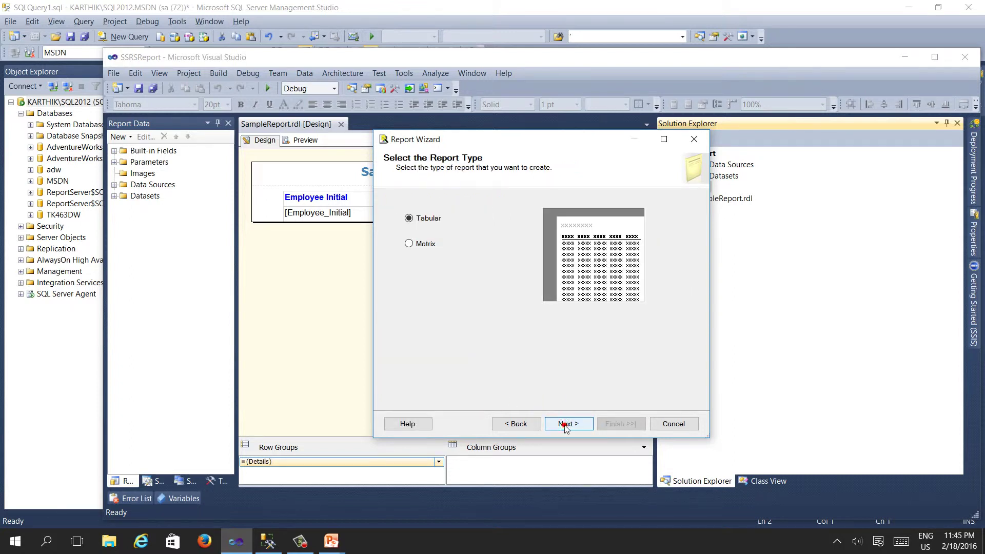
left_click(566, 425)
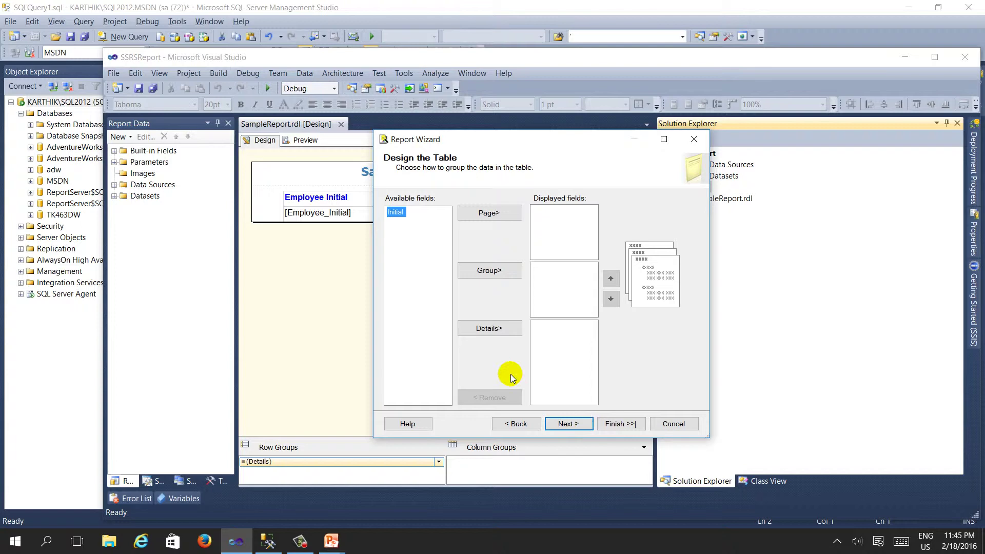
left_click(478, 332)
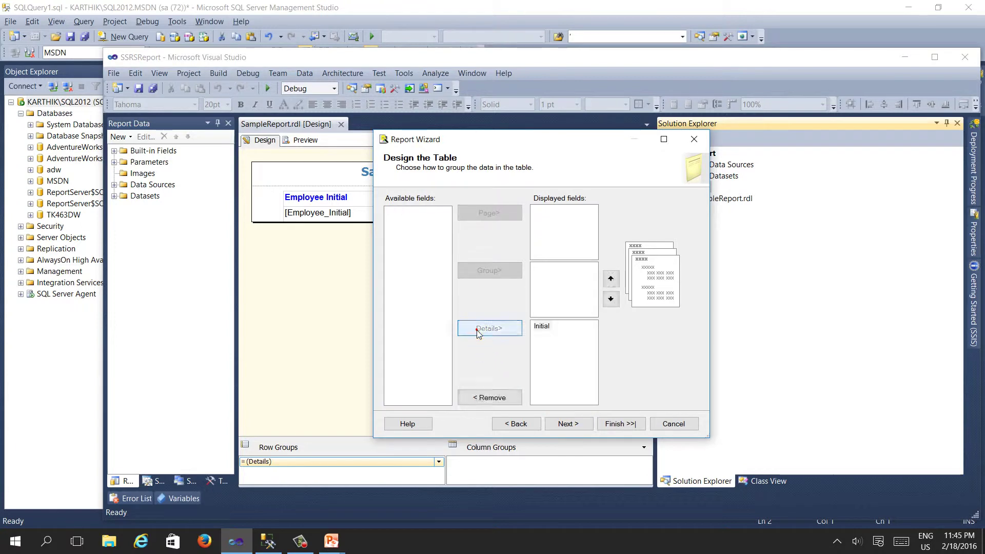
left_click(564, 424)
left_click(564, 425)
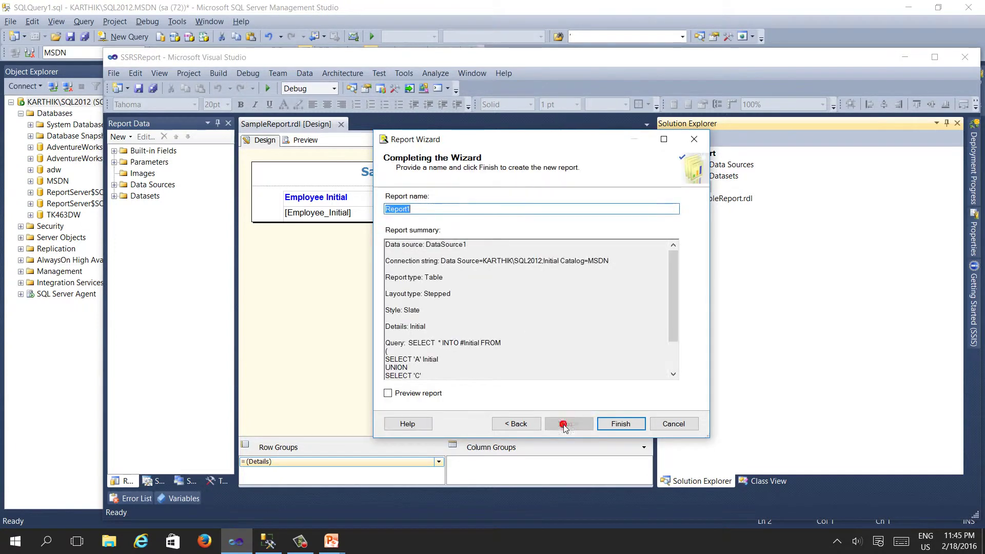
left_click(413, 208)
type("Dataset")
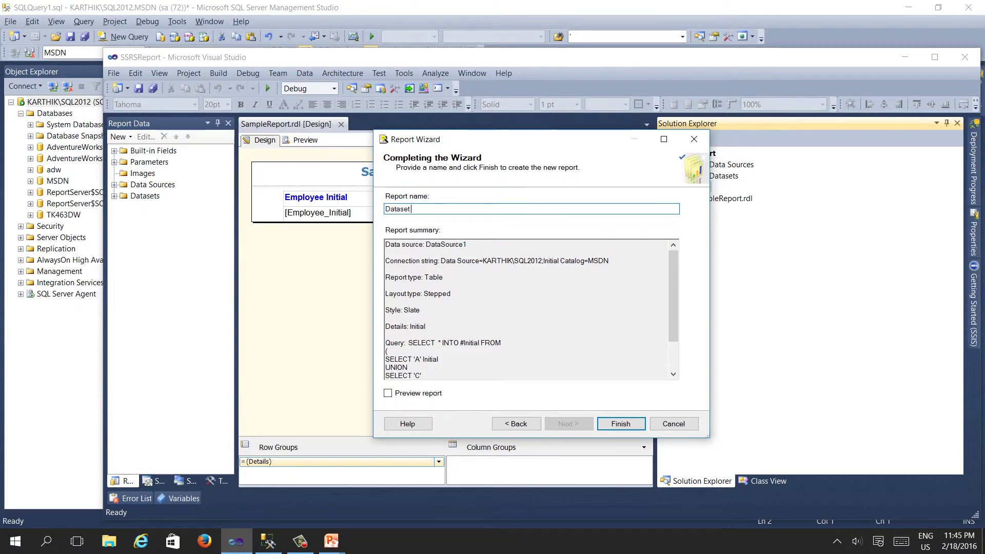
type(" Execution")
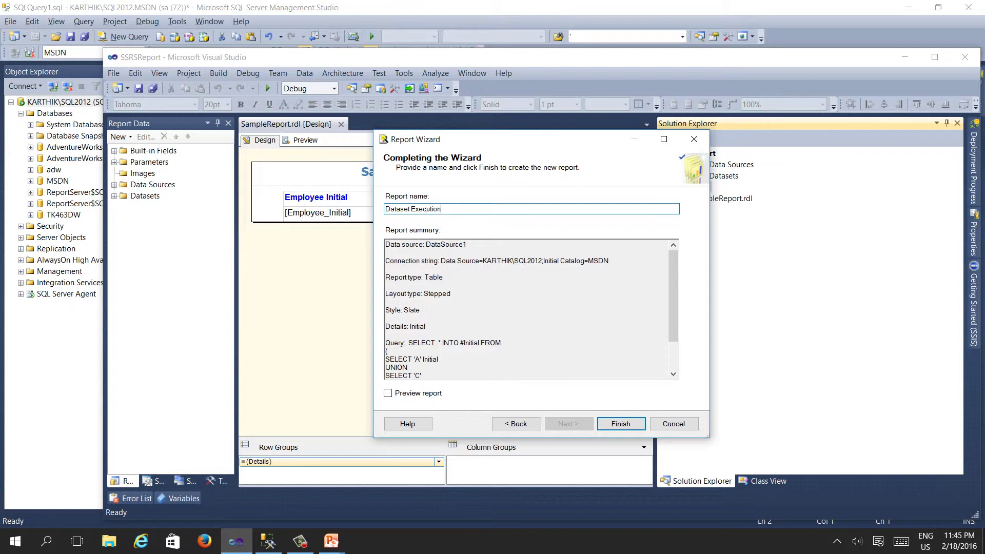
Step: Finish the wizard, then center the report title and shrink it to 11pt
left_click(621, 425)
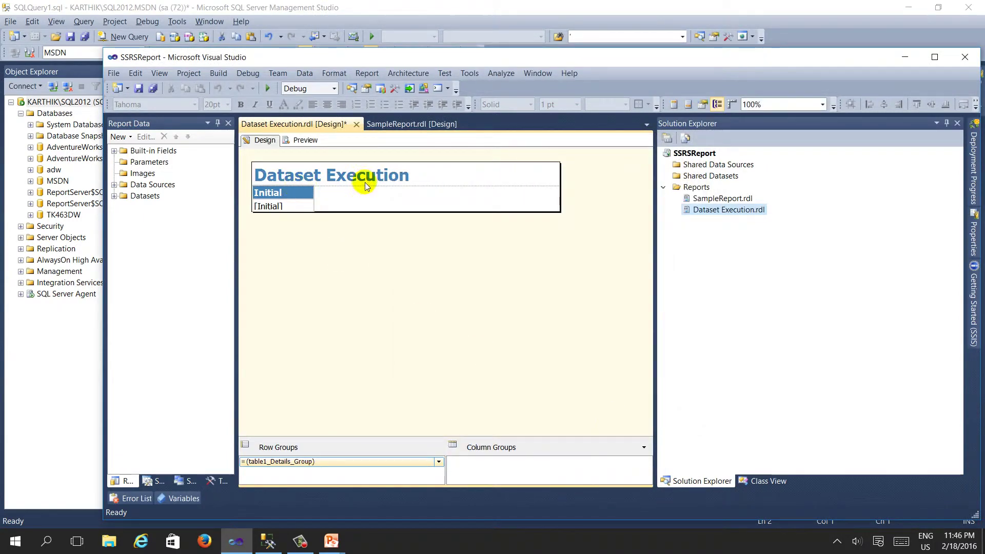
left_click(416, 180)
left_click(327, 105)
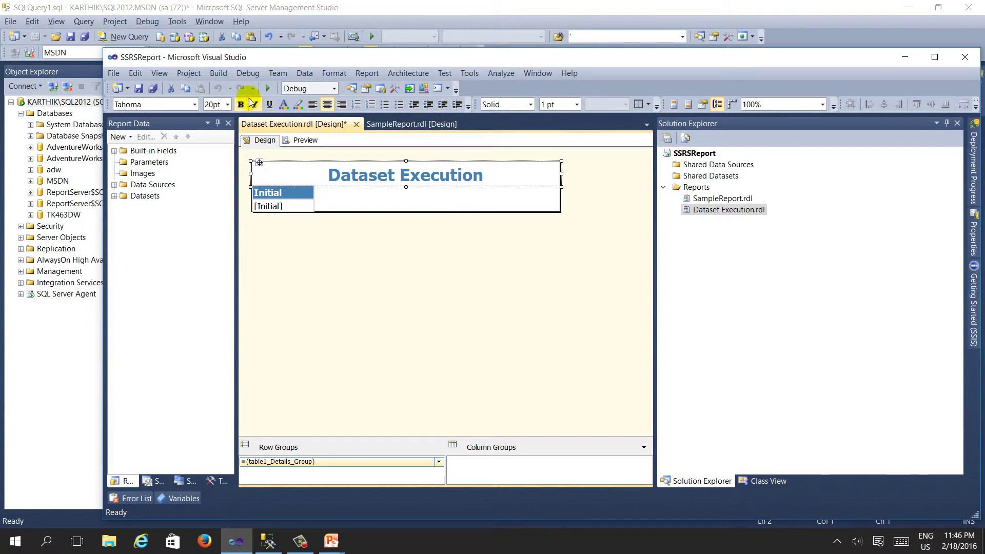
left_click(227, 105)
left_click(208, 147)
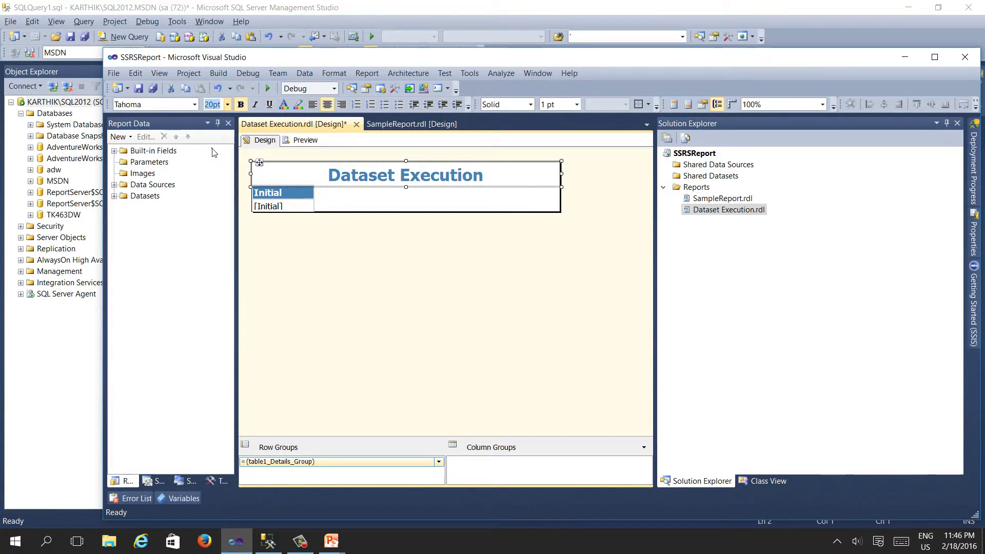
Step: Delete the generated Initial table from the report body
left_click(300, 193)
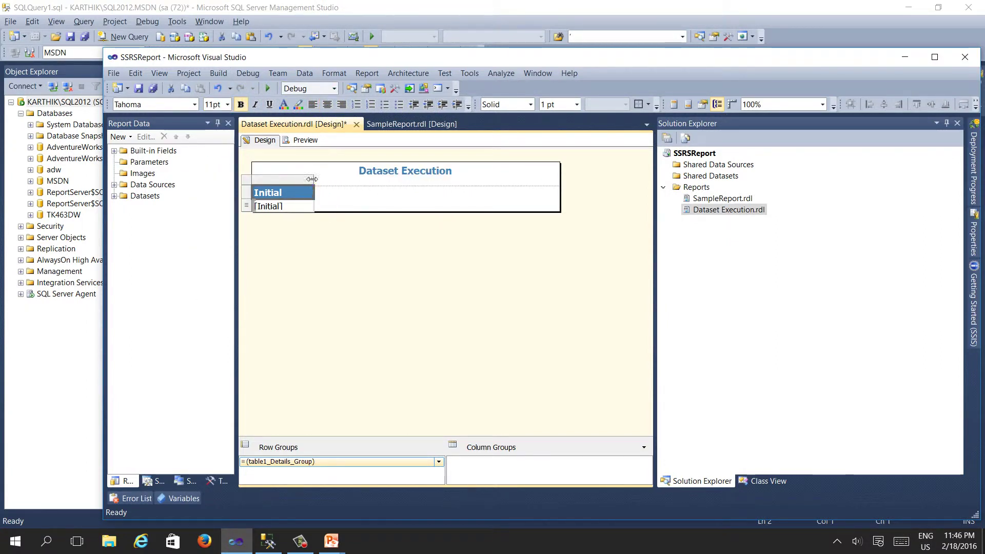
left_click_drag(316, 182, 406, 181)
left_click(277, 191)
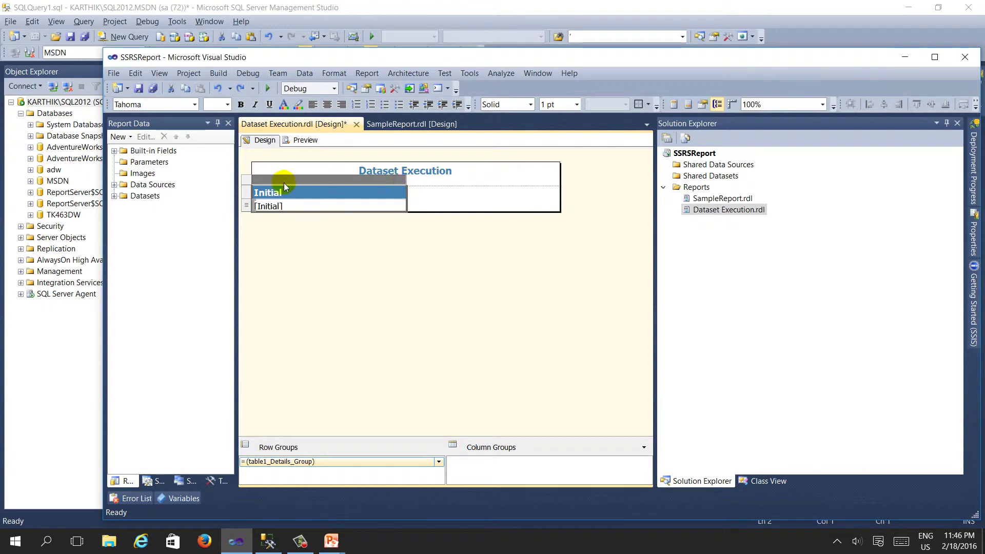
left_click(248, 180)
key("Delete")
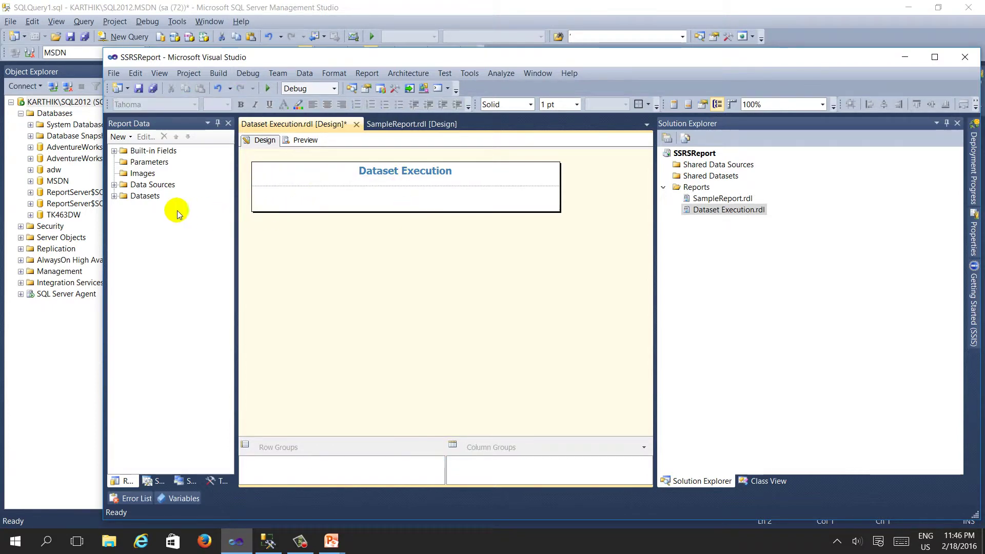
left_click(115, 195)
Step: Rename DataSet1 to DS_Initial and delete the trailing 'select * from #initial' line from its query
right_click(163, 211)
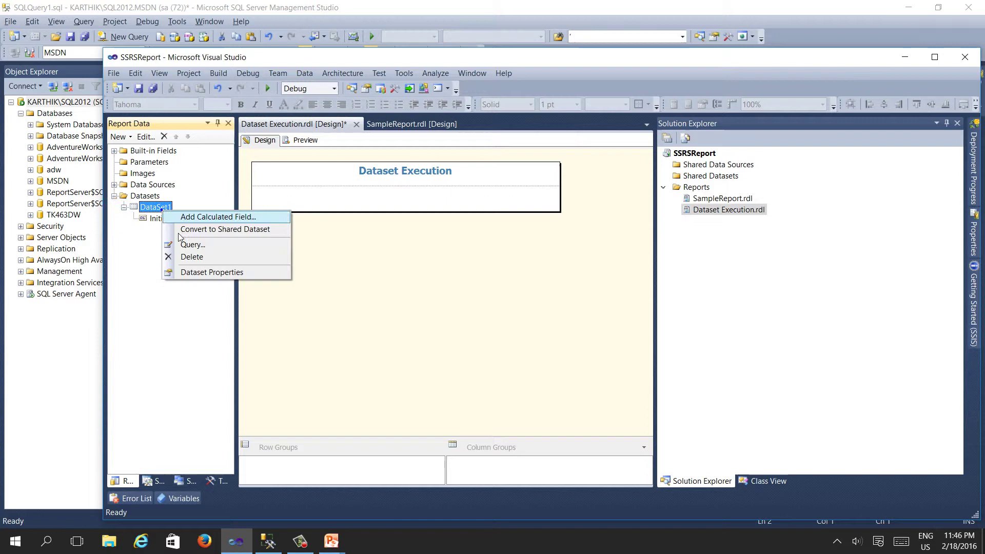
left_click(203, 270)
left_click(342, 200)
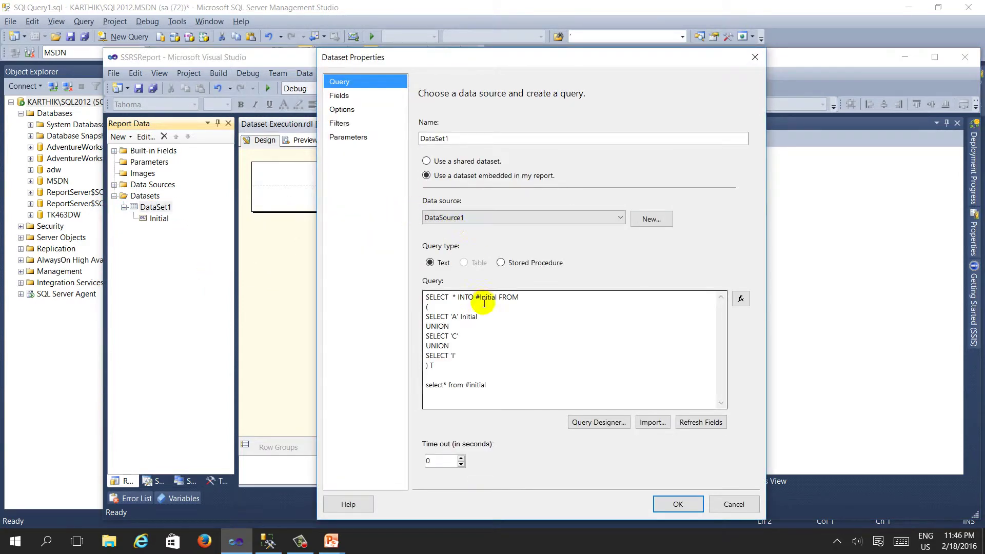
double_click(473, 136)
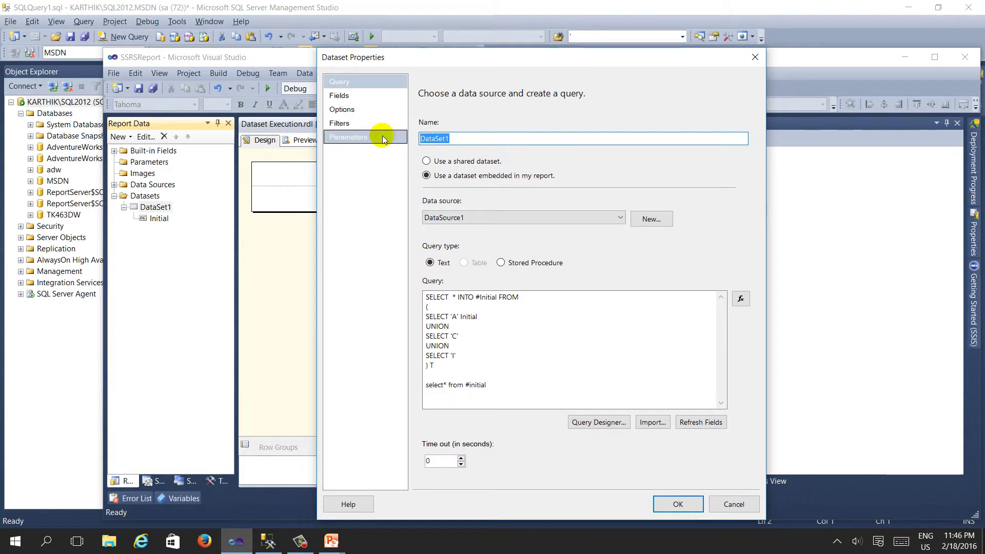
type("Init")
type("DS")
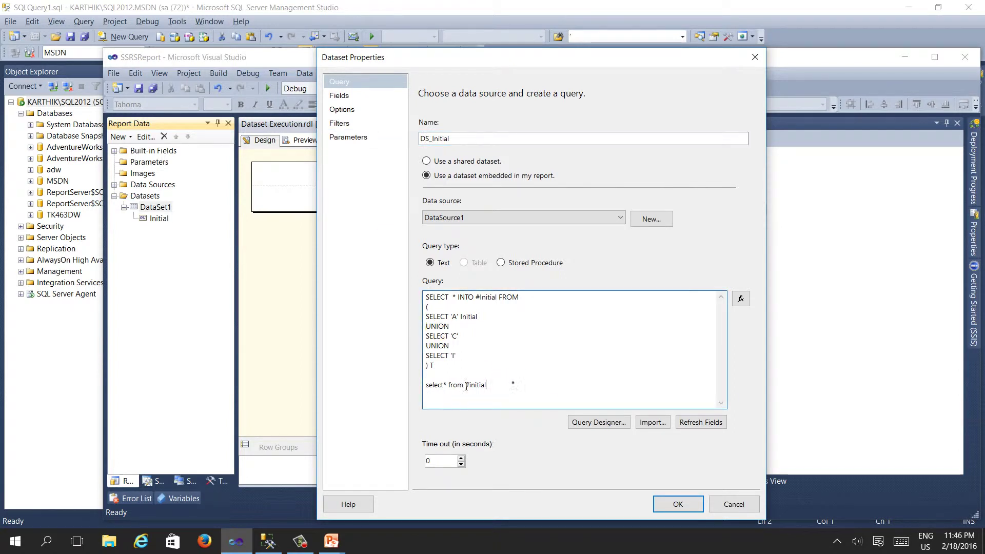
left_click_drag(513, 384, 401, 390)
key("Delete")
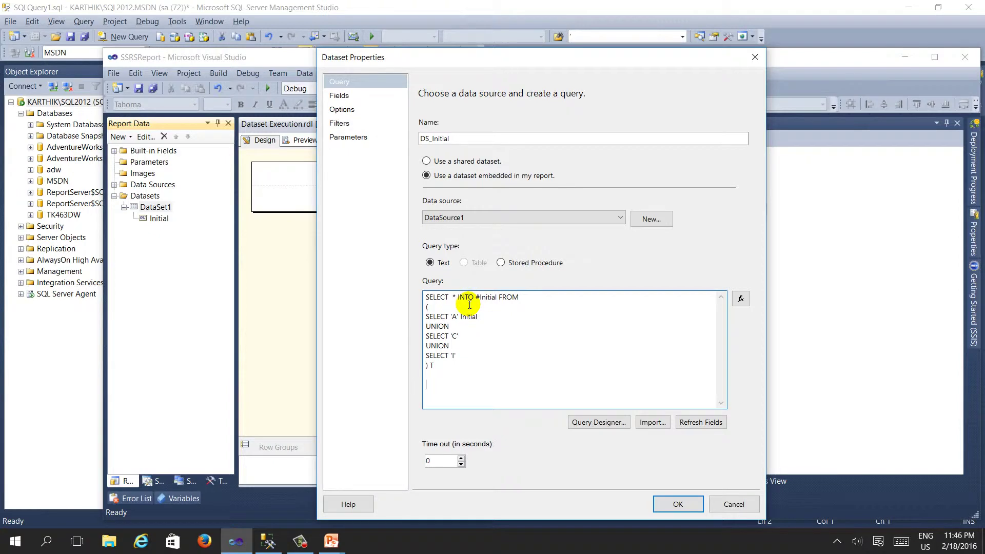
Step: Save DS_Initial, then add an embedded dataset DS_Main that uses DataSource1
left_click(675, 505)
right_click(146, 196)
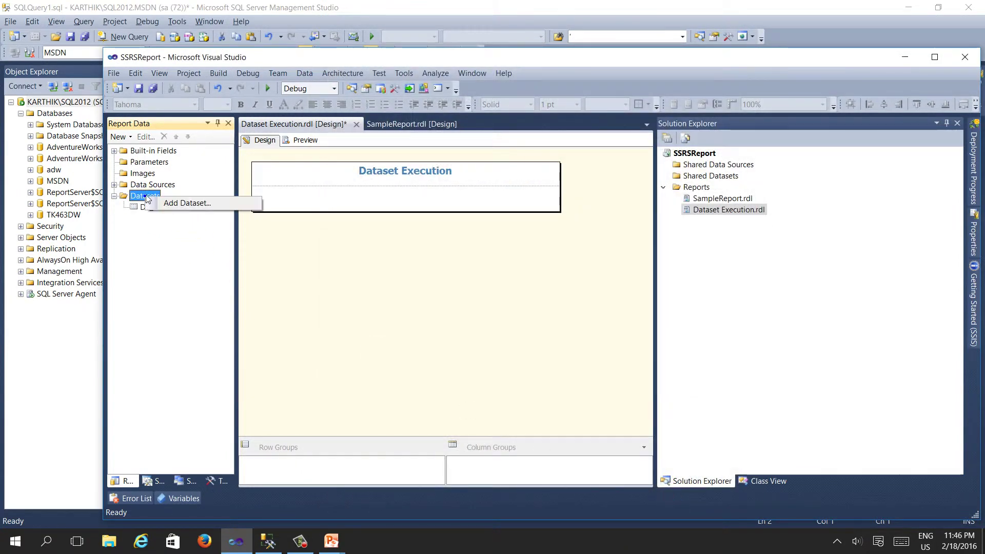
left_click(185, 203)
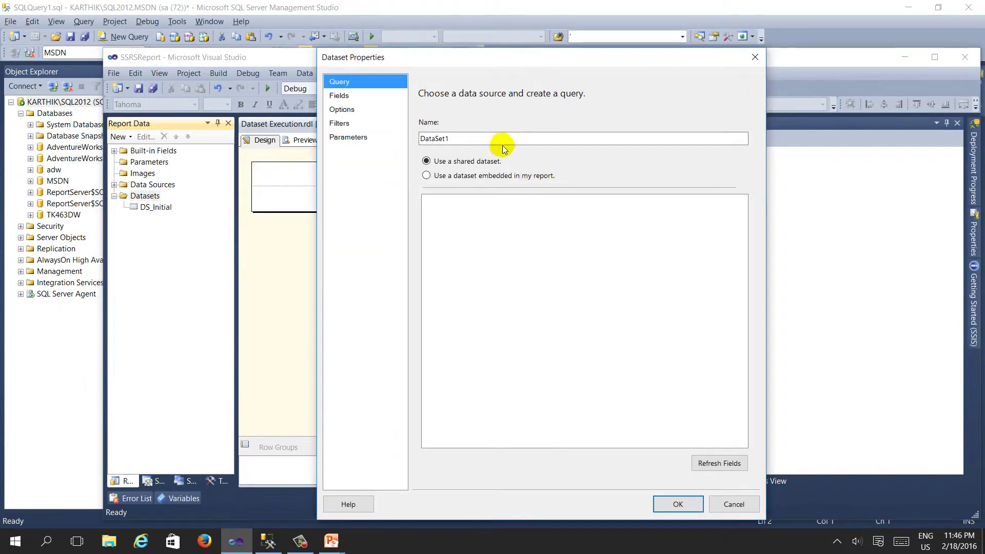
left_click(511, 140)
type("DS")
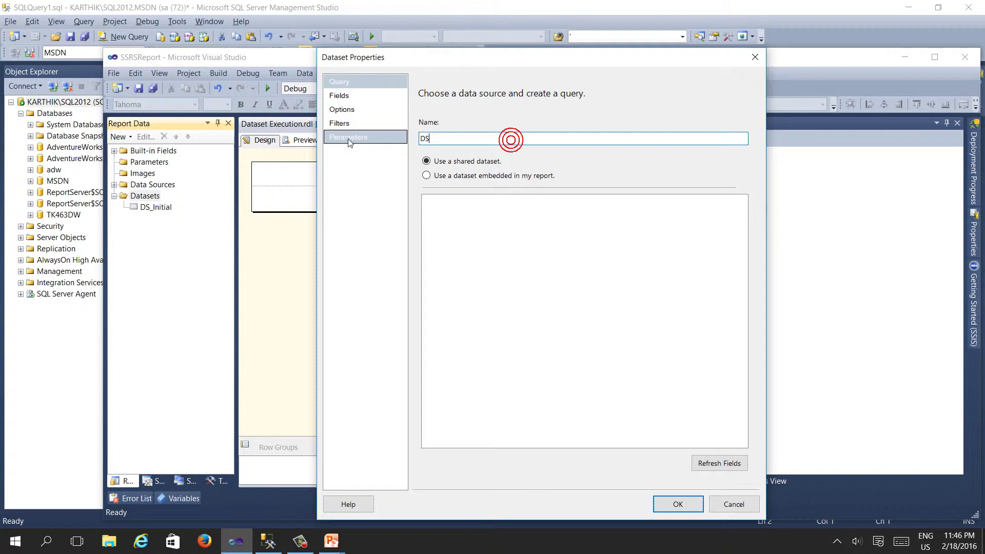
type("_Main")
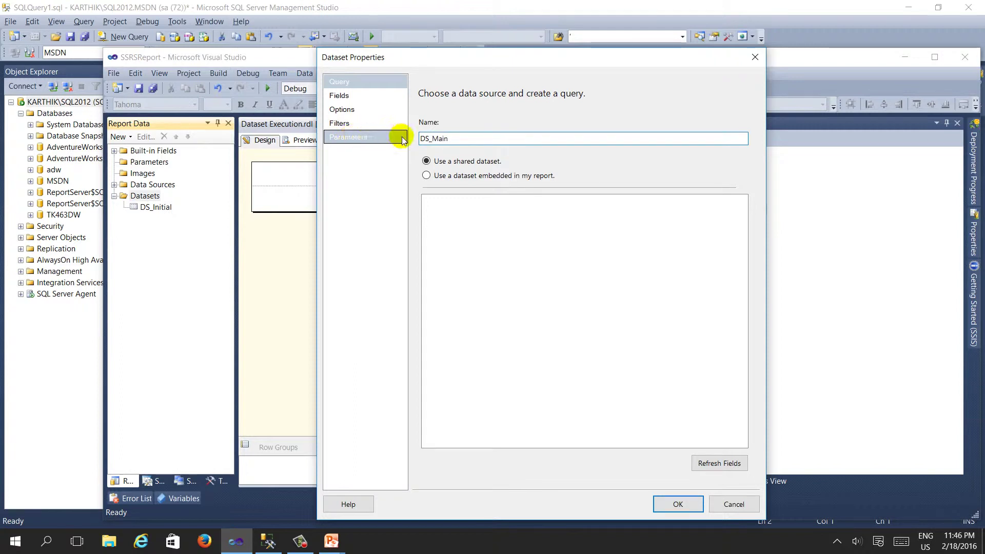
left_click(426, 175)
left_click(466, 223)
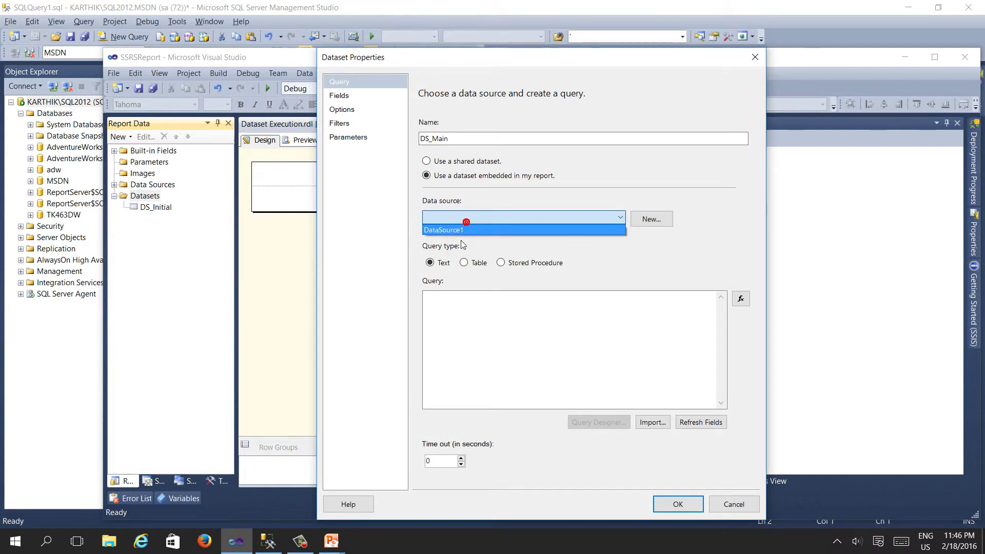
left_click(462, 230)
left_click(469, 313)
key("alt+Tab")
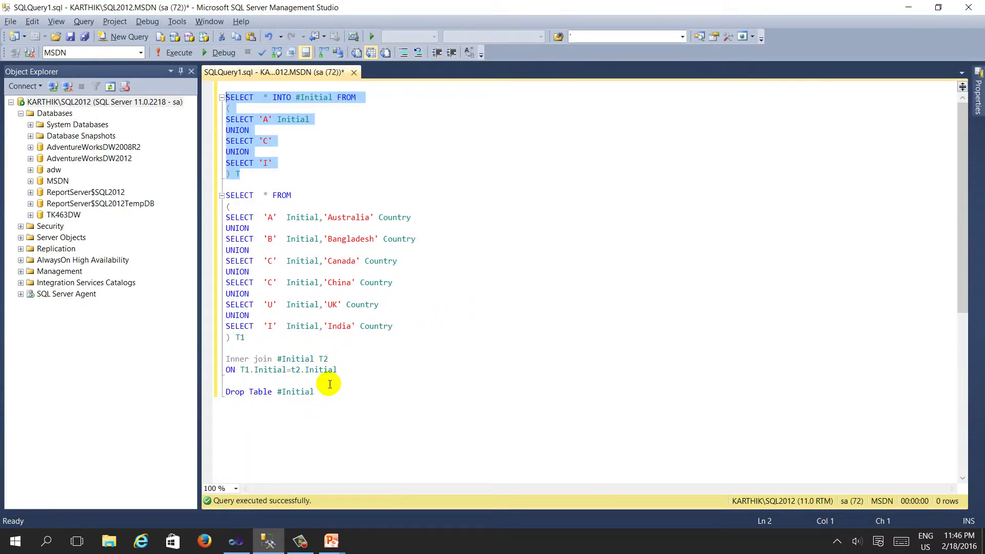
Step: Copy the Initial-and-Country join query through its ON clause and return to DS_Main's properties
left_click_drag(337, 370, 211, 201)
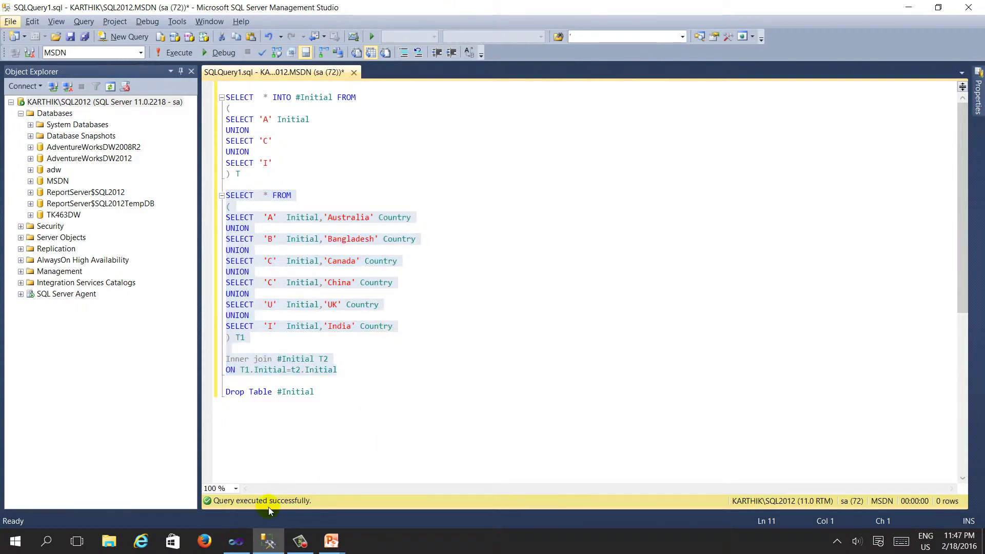
left_click(236, 541)
Step: Paste the Initial-and-Country join query into DS_Main's query box
left_click(563, 316)
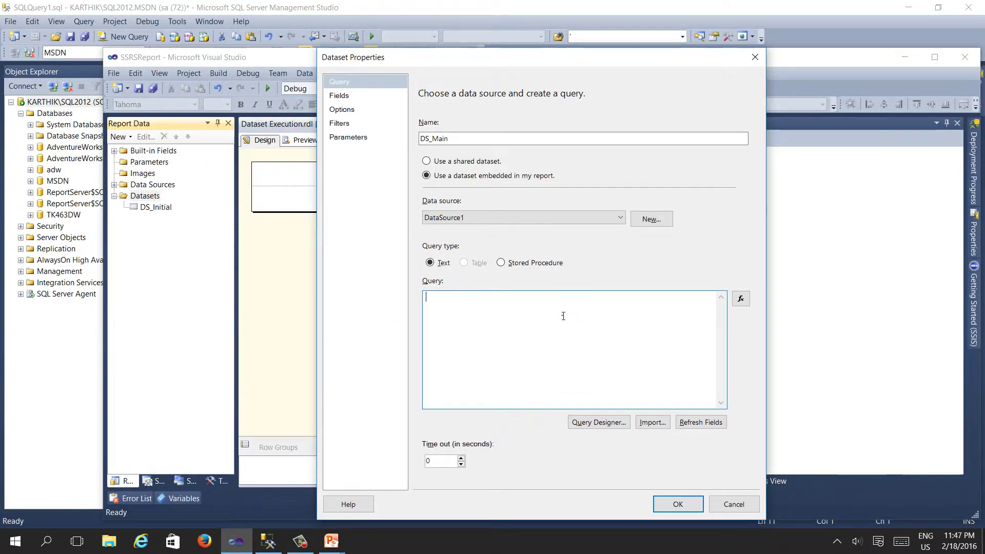
key("ctrl+v")
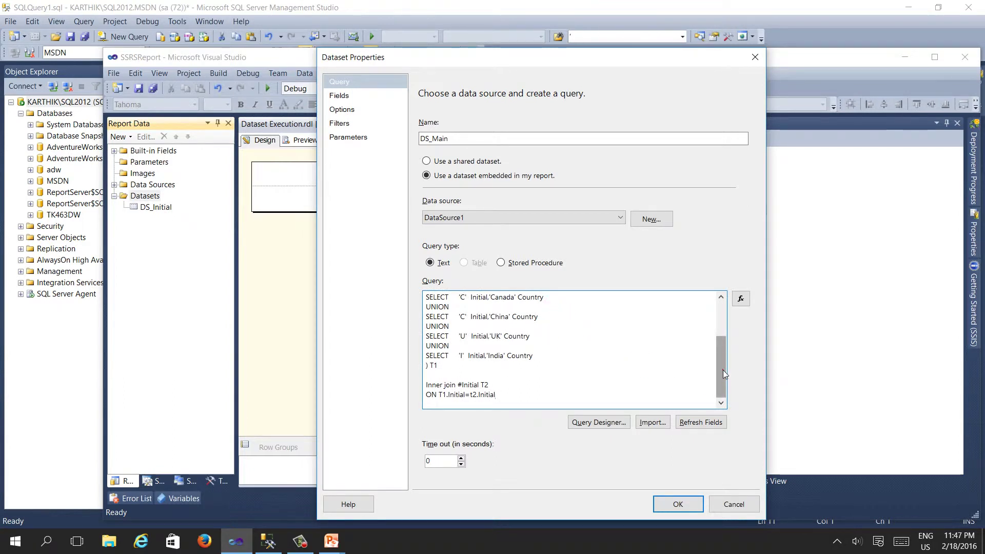
mouse_move(724, 371)
left_mouse_down()
mouse_move(730, 335)
mouse_move(732, 373)
left_mouse_up()
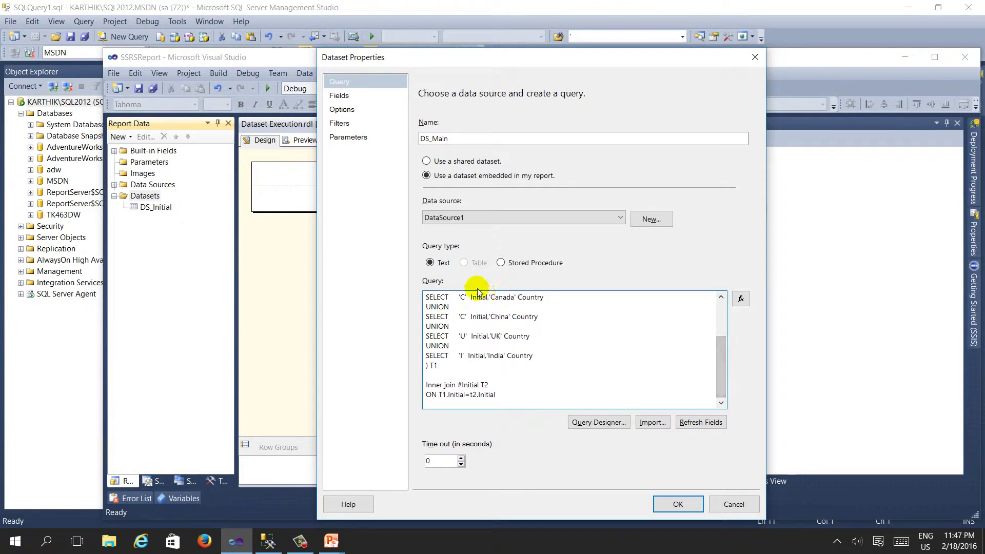
scroll(500, 329, "up", 2)
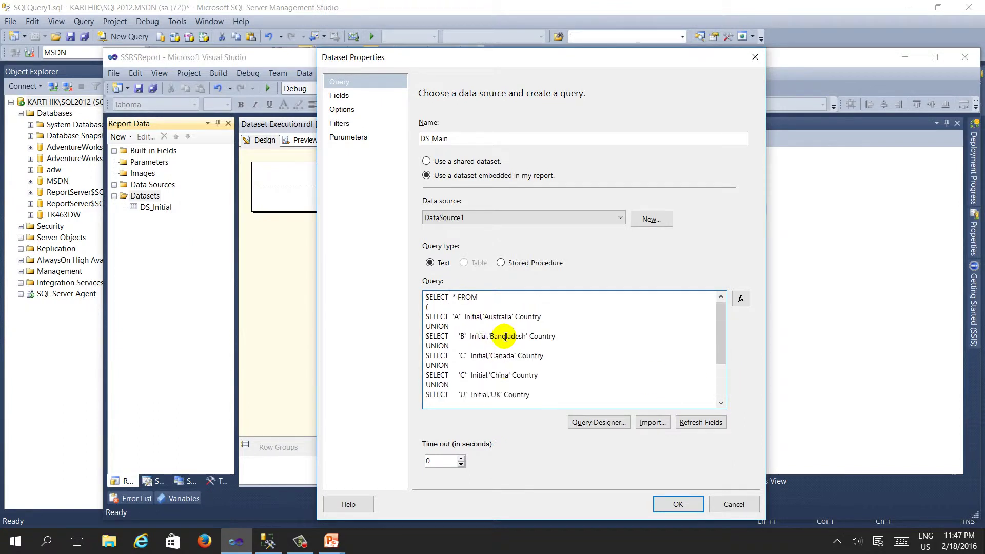
left_click(465, 316)
Step: Run the query in Query Designer, which fails with invalid object name '#Initial', and dismiss the errors
left_click(582, 415)
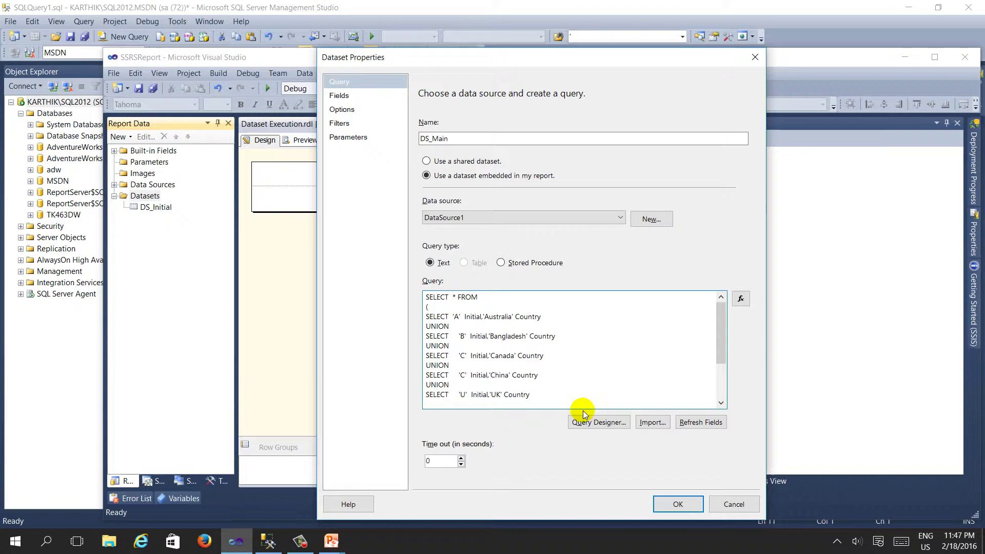
left_click(585, 424)
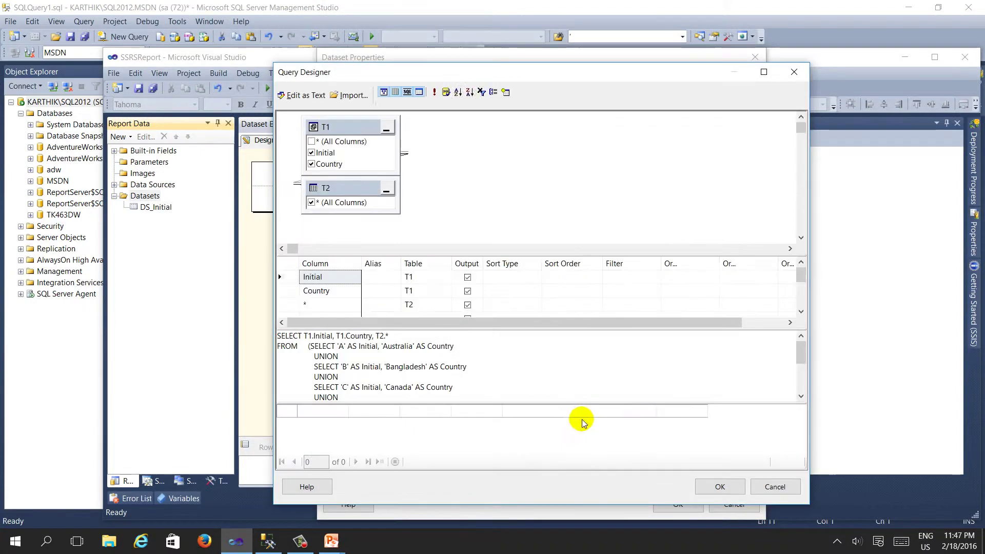
left_click(434, 95)
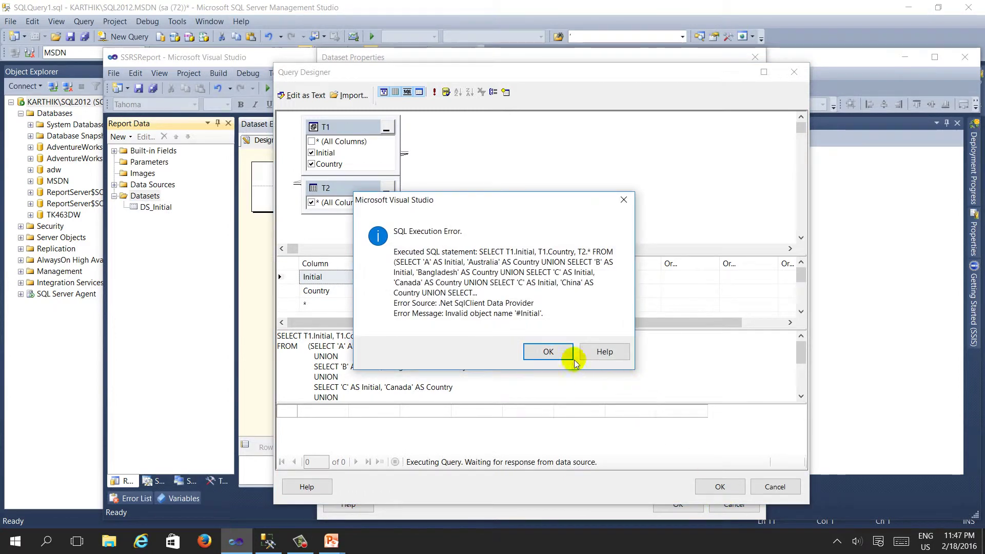
left_click(568, 351)
left_click(720, 486)
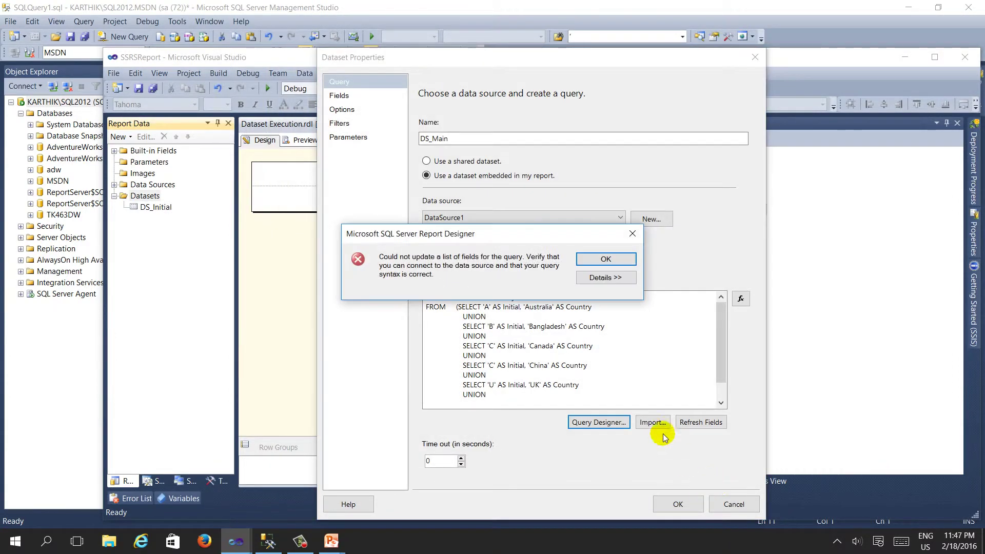
left_click(606, 258)
left_click(519, 294)
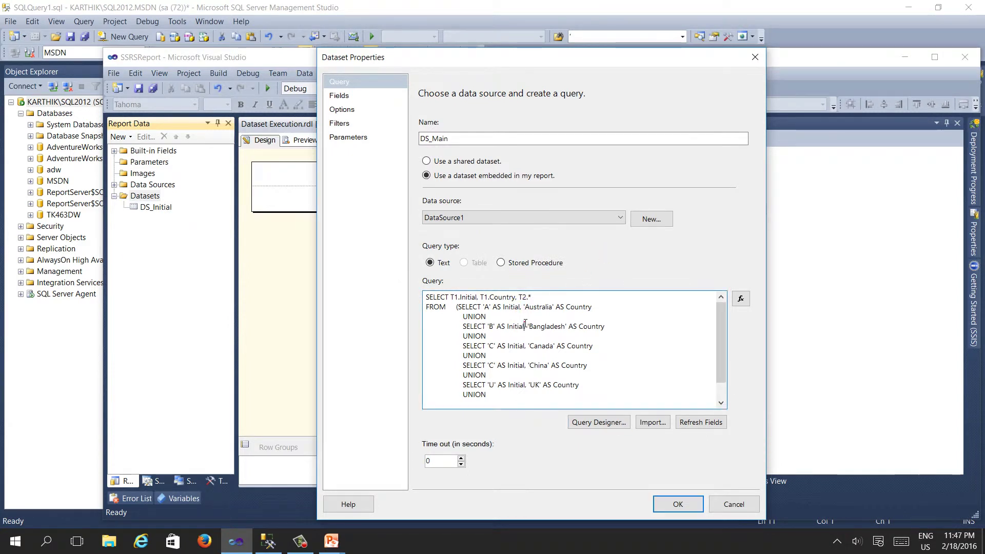
scroll(528, 329, "down", 1)
left_click(659, 501)
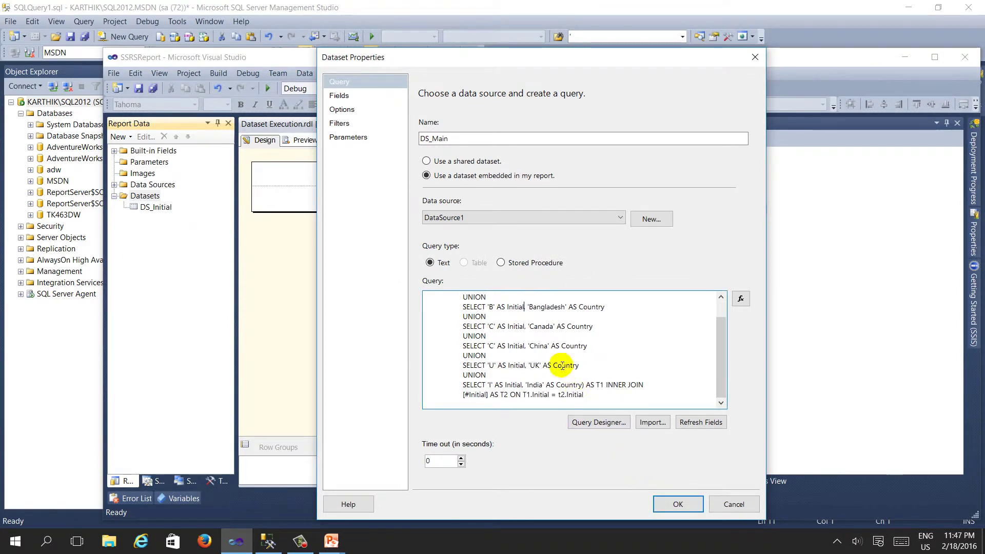
left_click(354, 94)
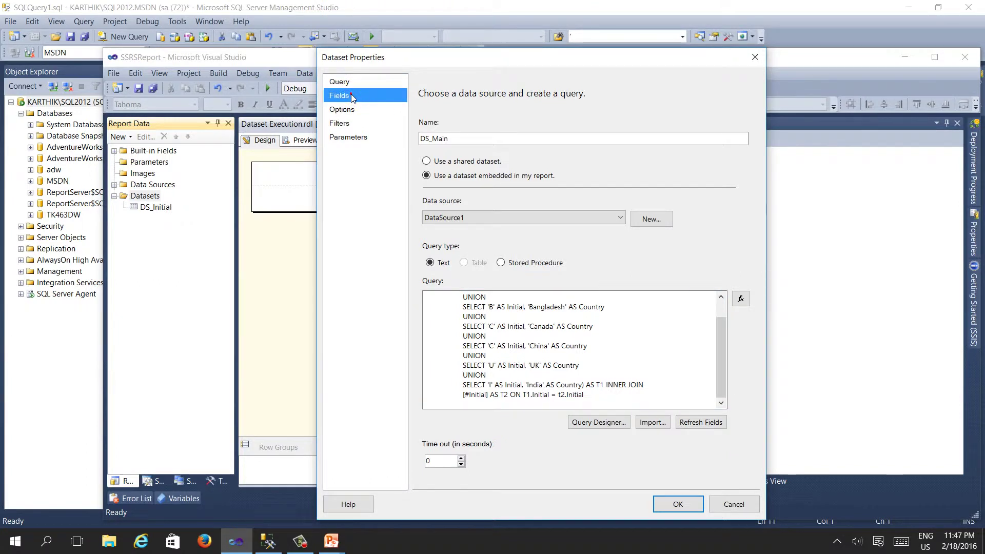
Step: Define query fields Initial→Initial and Country→Country on DS_Main's Fields page and confirm the dataset
left_click(351, 95)
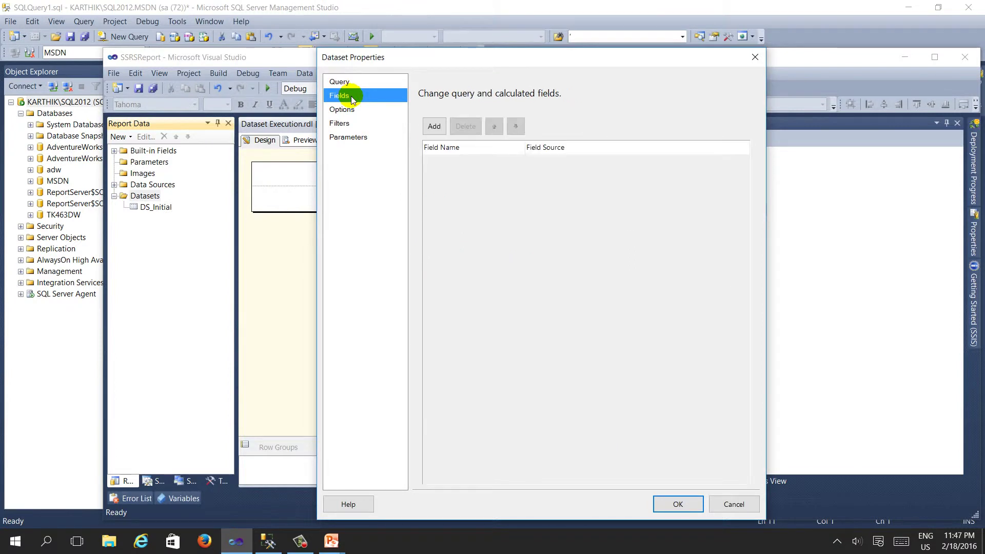
left_click(433, 126)
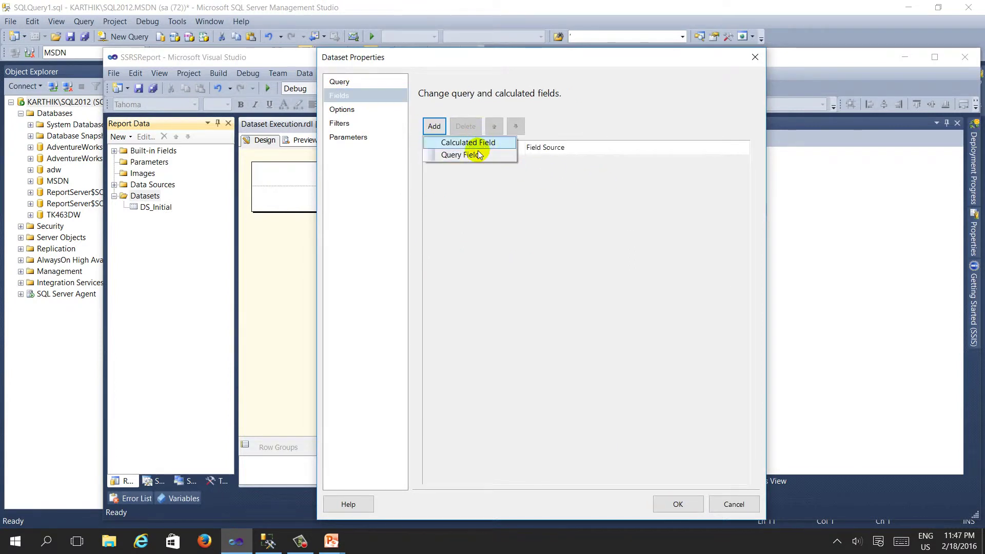
left_click(485, 155)
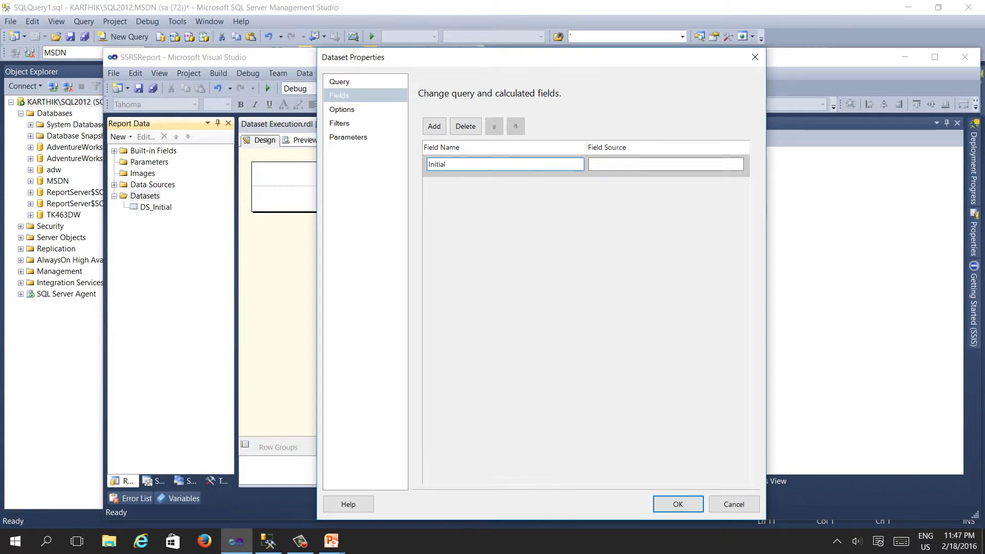
double_click(512, 164)
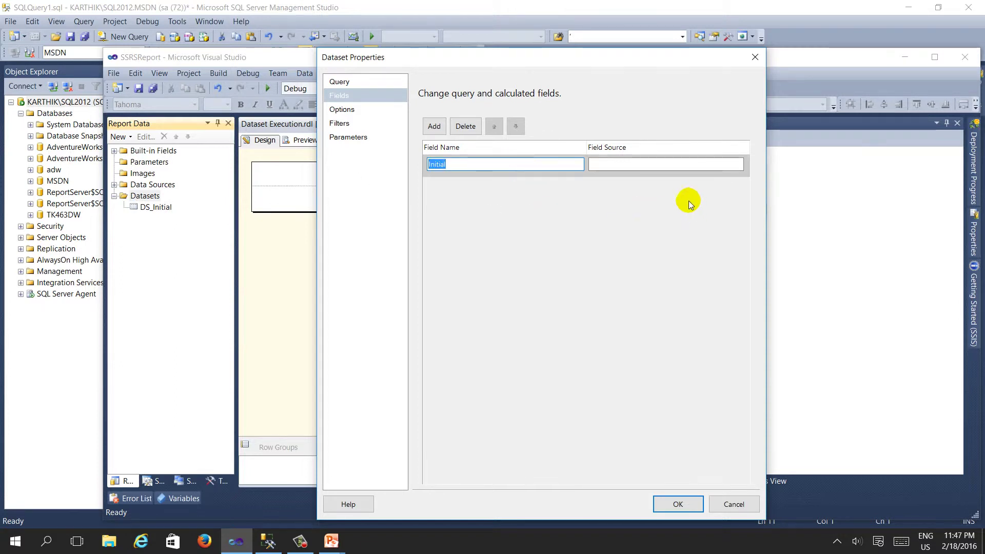
left_click(656, 167)
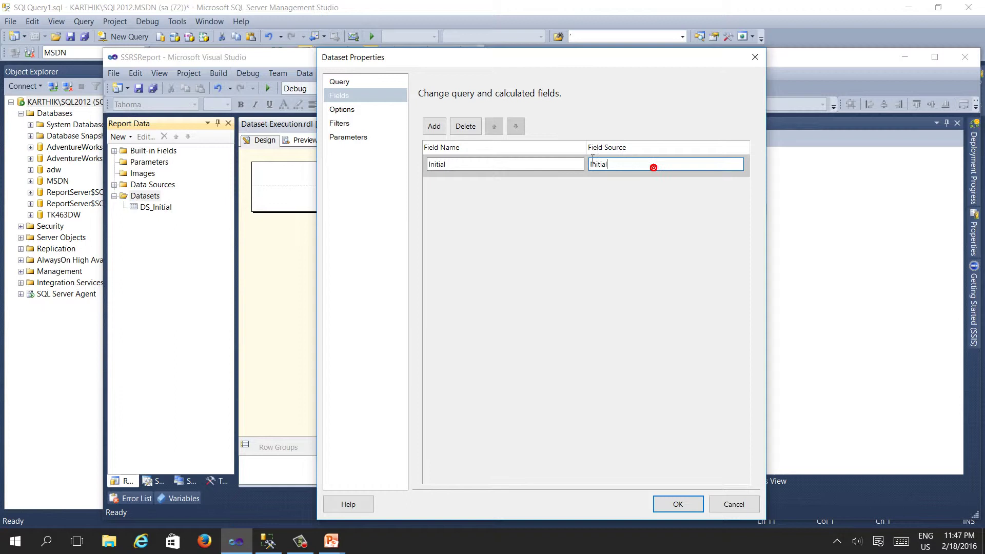
left_click(434, 125)
left_click(461, 155)
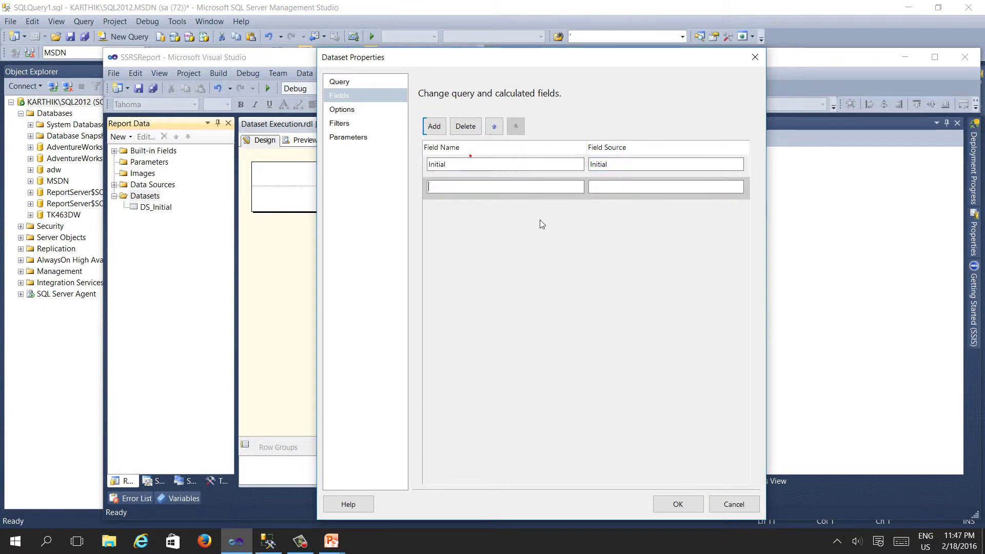
type("Country")
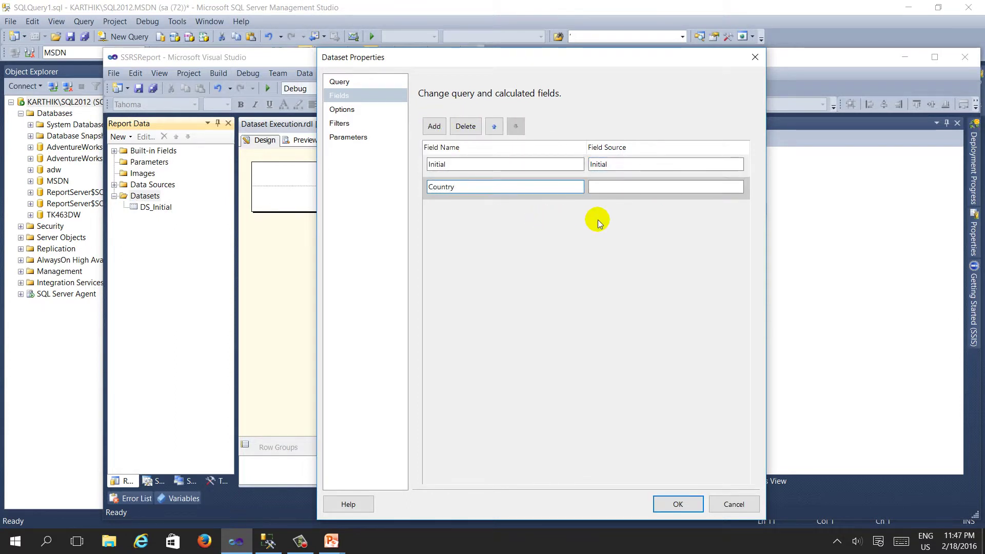
left_click(619, 190)
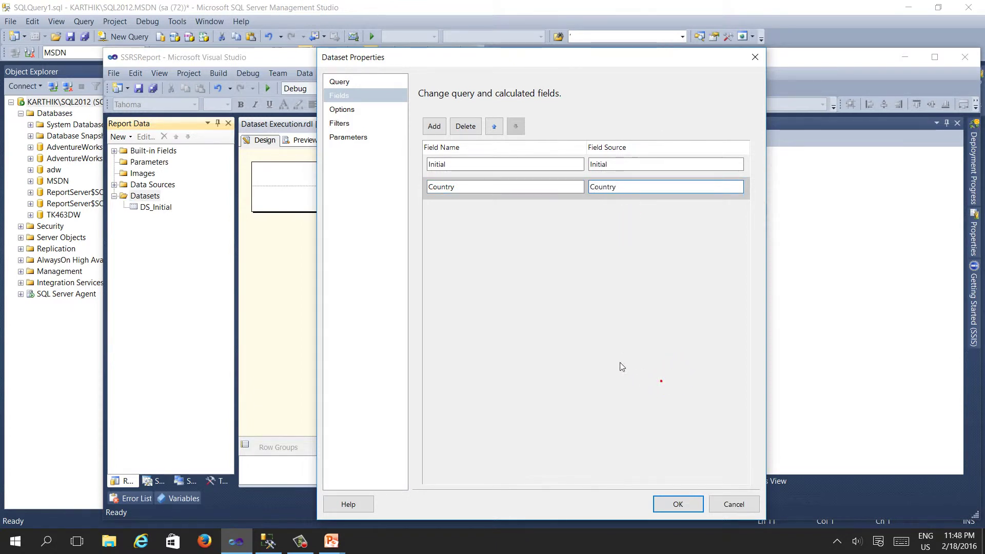
left_click(662, 509)
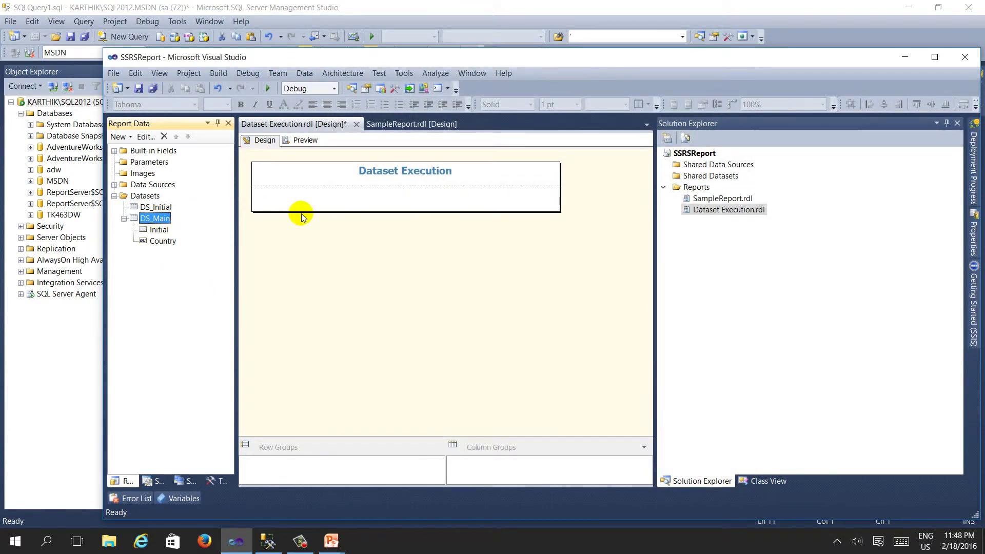
Step: Insert a table and bind its first two columns to DS_Main's Initial and Country fields
left_click(214, 481)
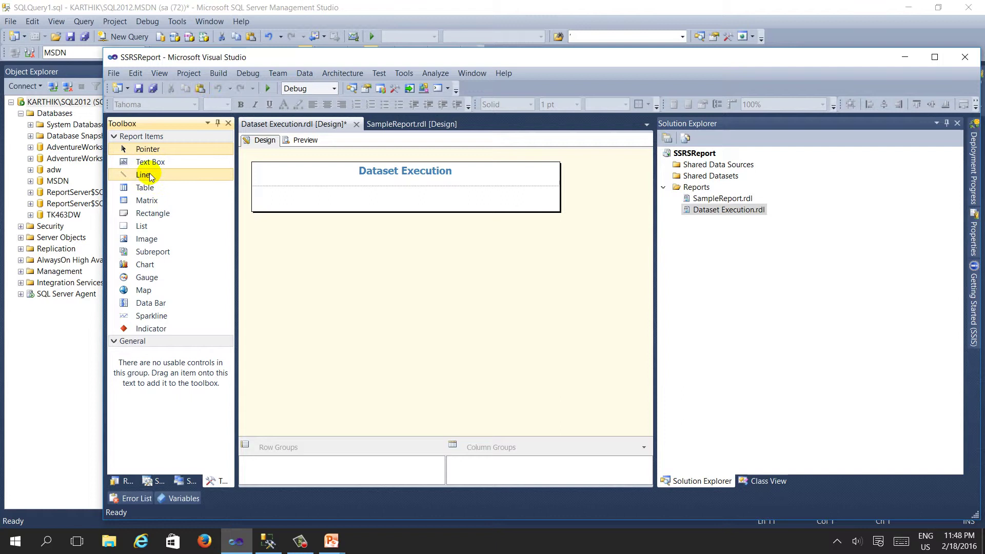
left_click_drag(146, 188, 285, 191)
left_click(342, 210)
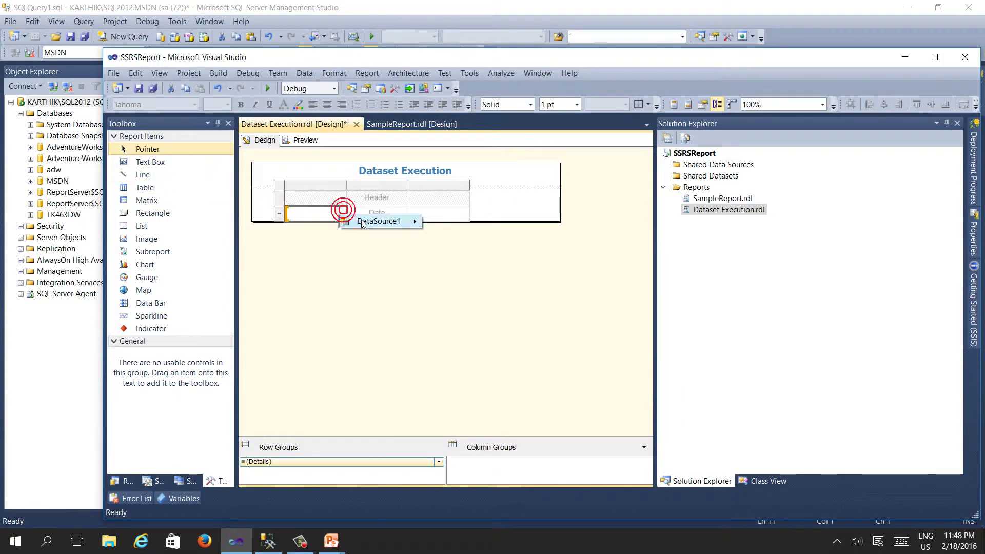
mouse_move(379, 221)
mouse_move(456, 234)
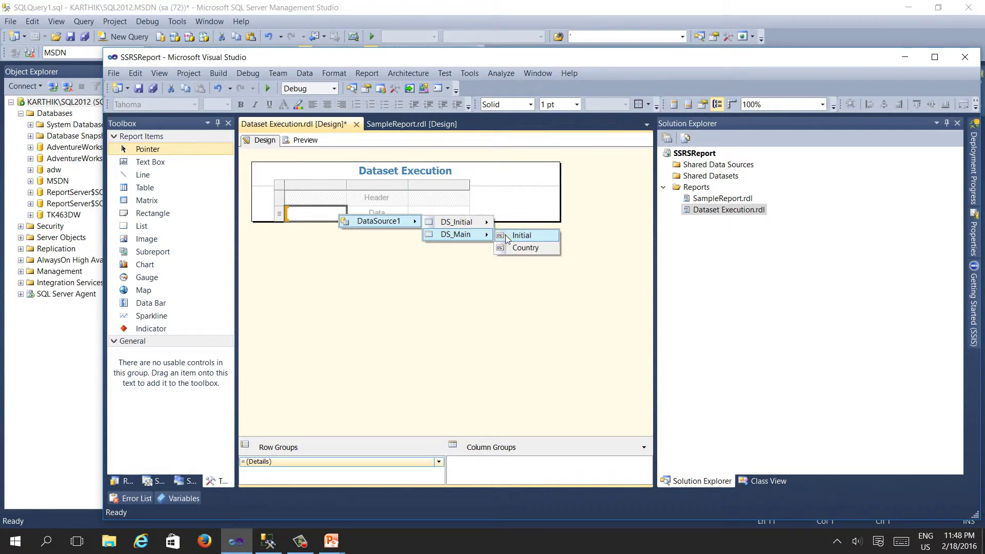
left_click(524, 234)
left_click(404, 211)
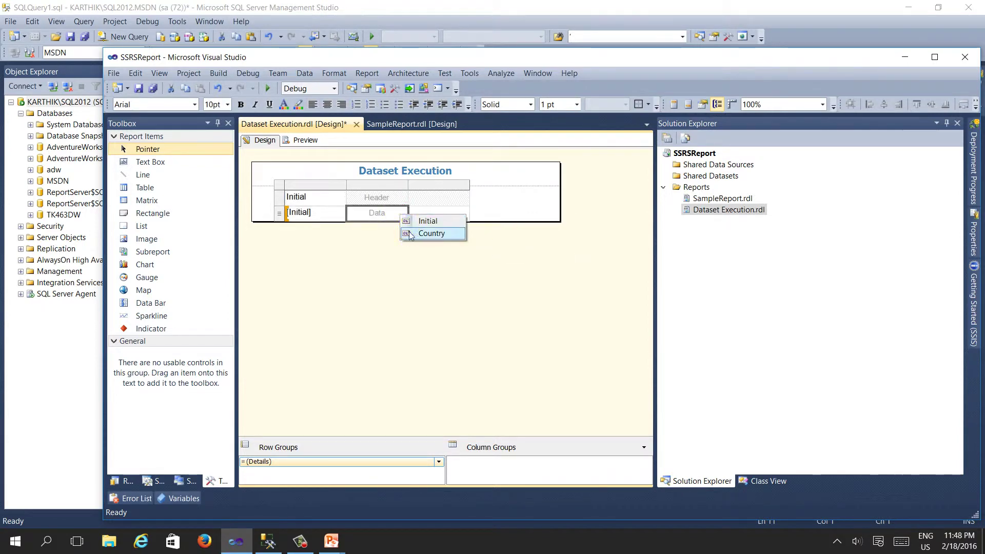
left_click(417, 229)
Step: Make the header row bold and delete the empty third column
left_click(280, 198)
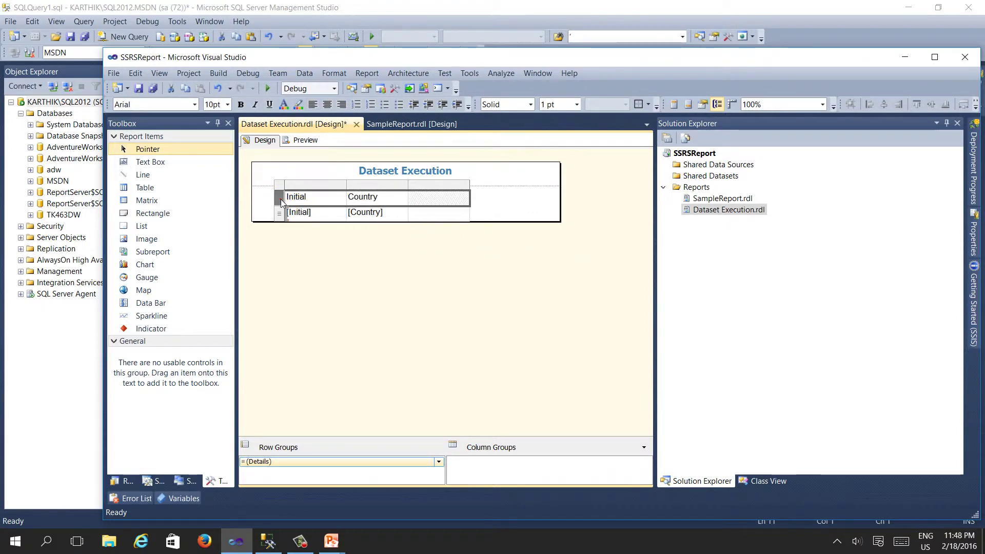
key("ctrl+b")
right_click(437, 184)
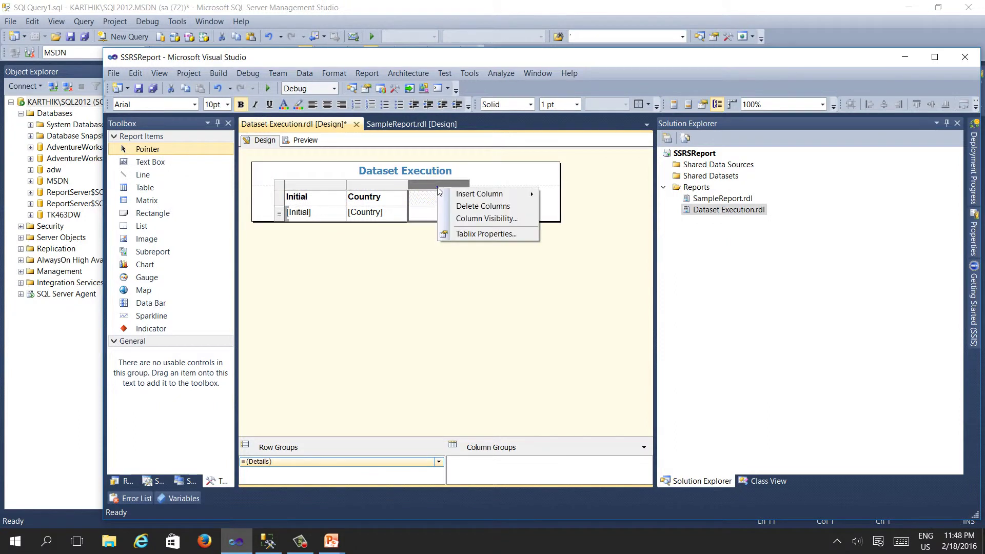
left_click(455, 206)
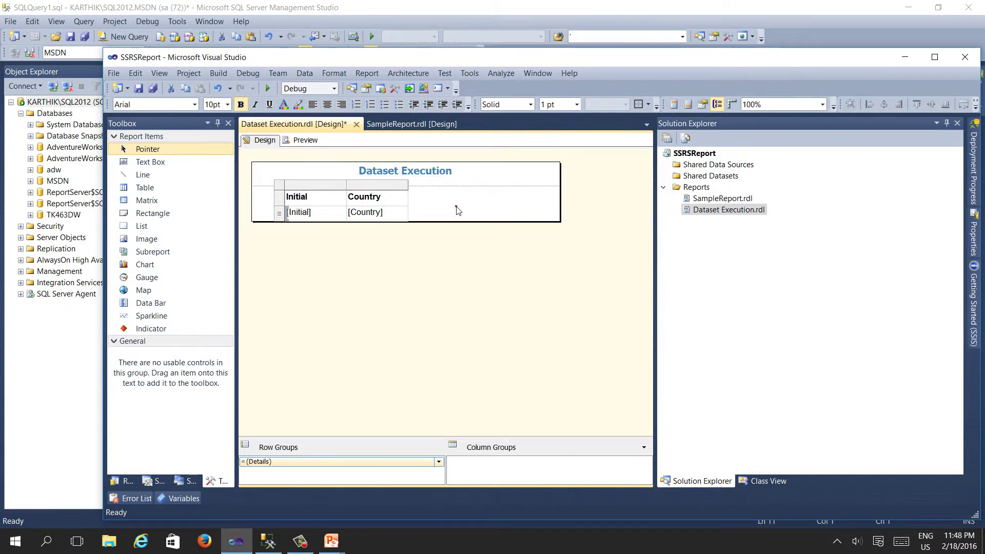
Step: Preview the report, hitting DS_Main's invalid object '#Initial' error, then return to a maximized design view
left_click(299, 140)
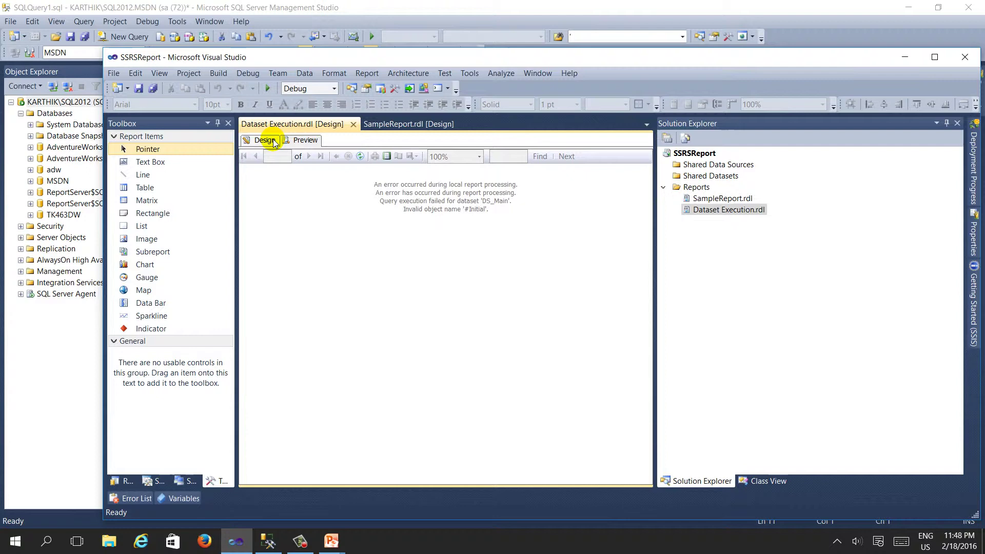
left_click(264, 140)
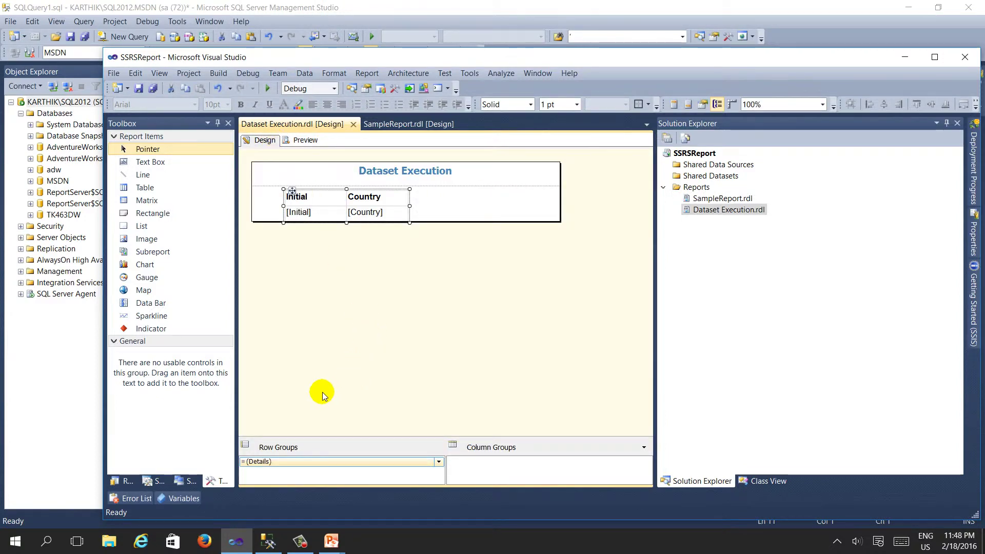
double_click(436, 53)
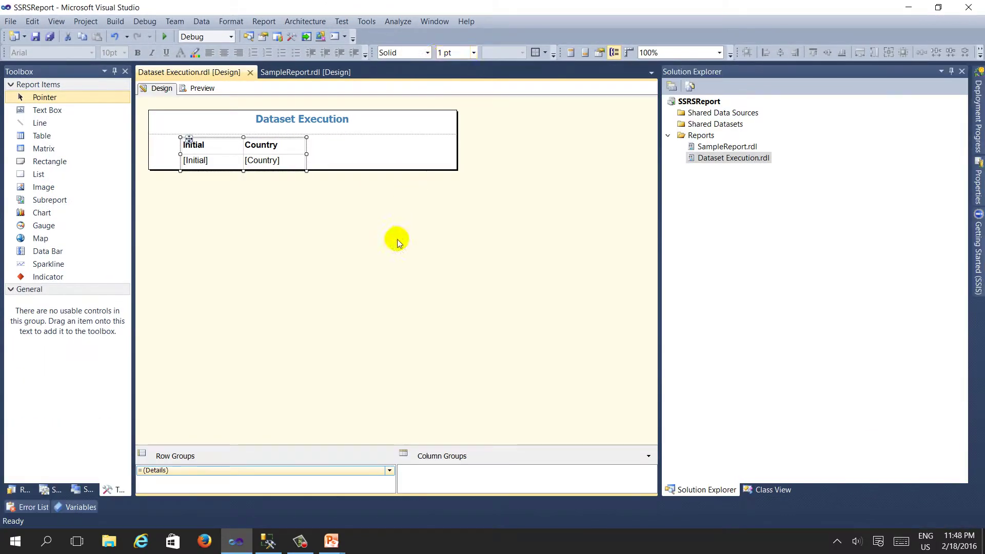
Step: Rerun the entire script in Management Studio, returning Australia, Canada, China and India
left_click(273, 547)
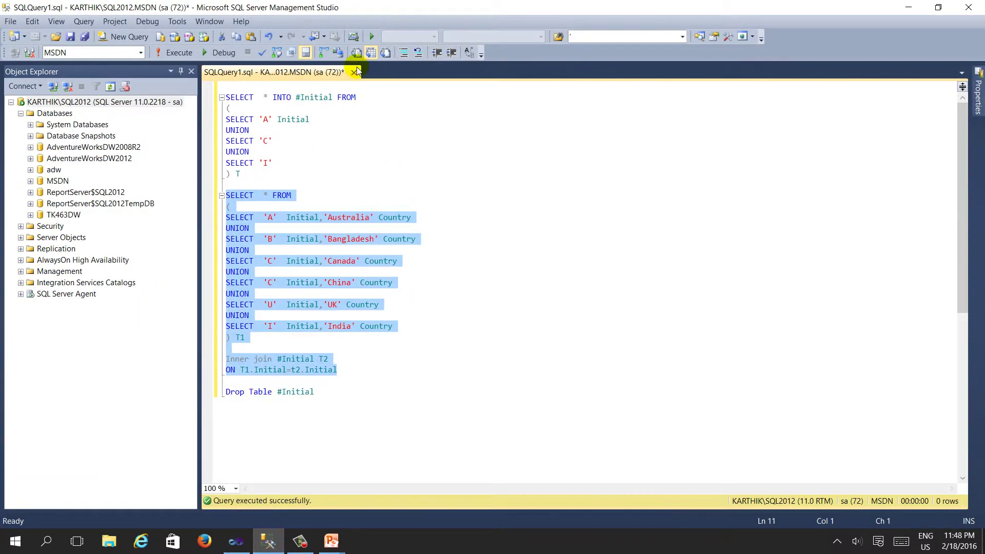
left_click(354, 128)
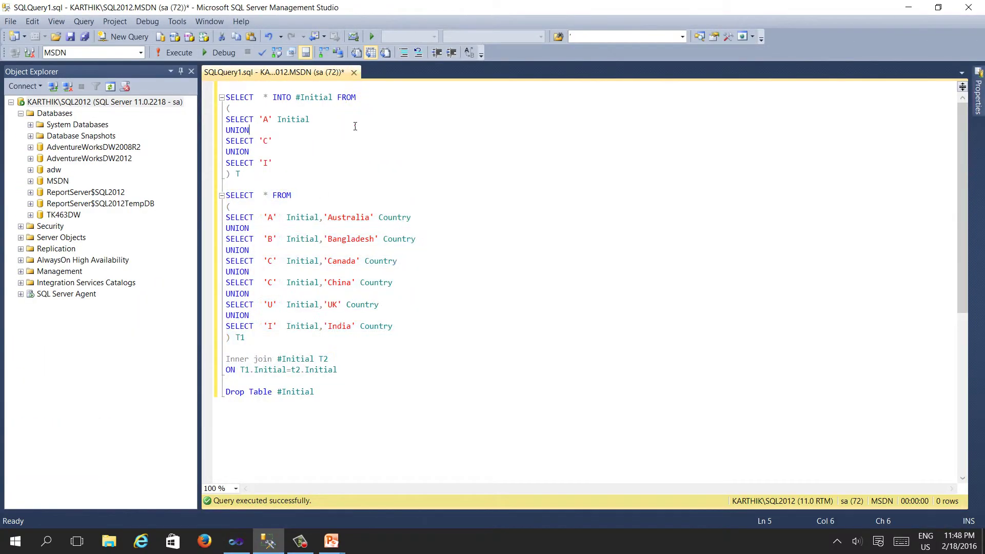
left_click(179, 53)
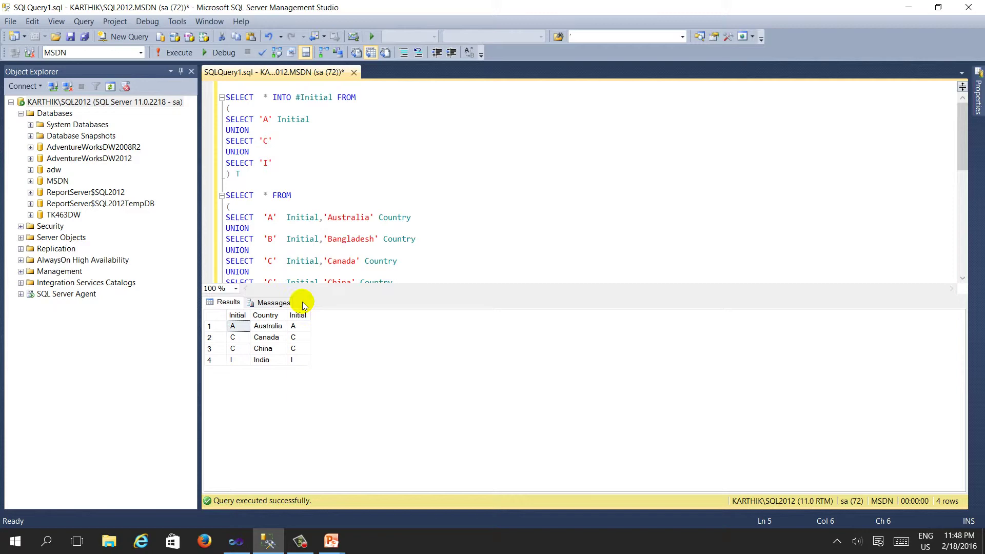
Step: Enable 'Use single transaction when processing the queries' on DataSource1 and save its properties
left_click(236, 541)
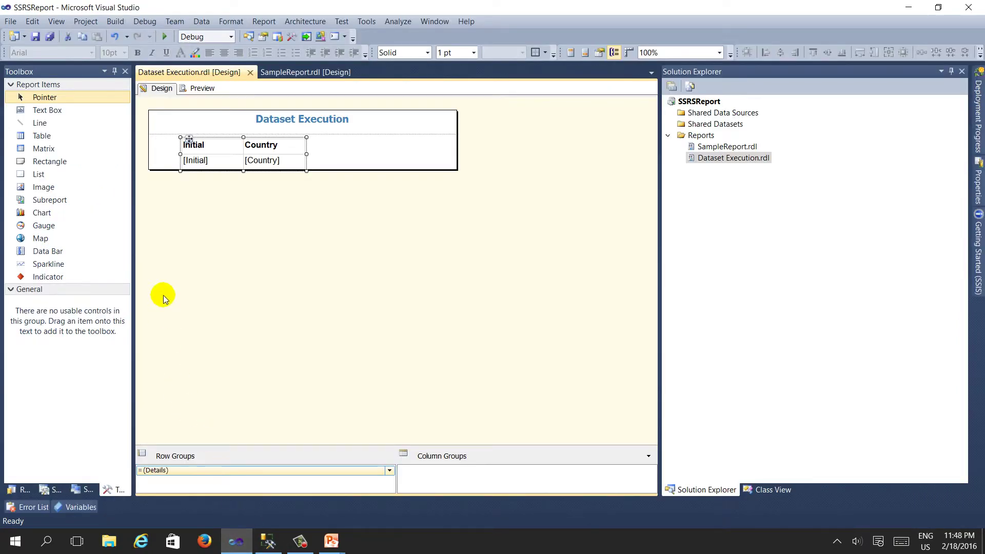
left_click(196, 244)
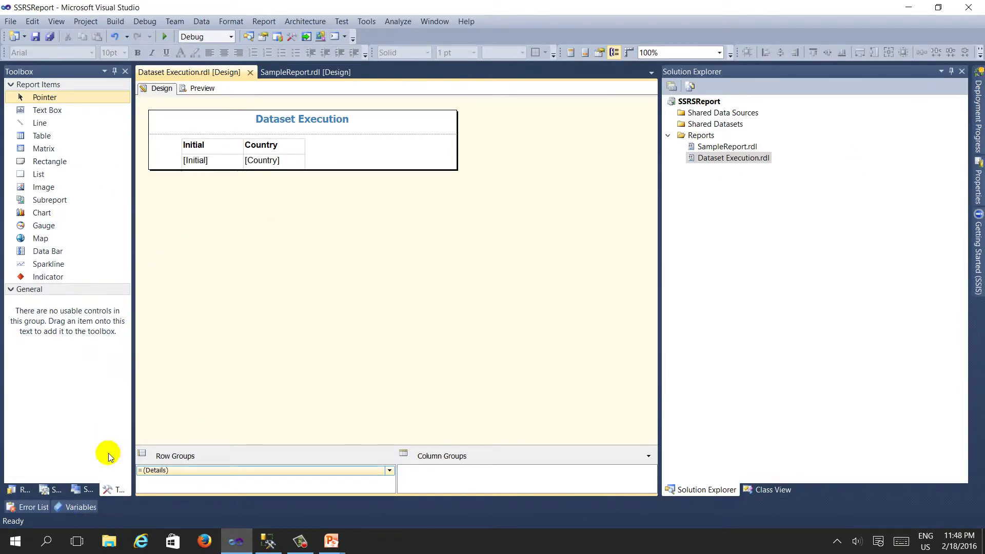
left_click(25, 490)
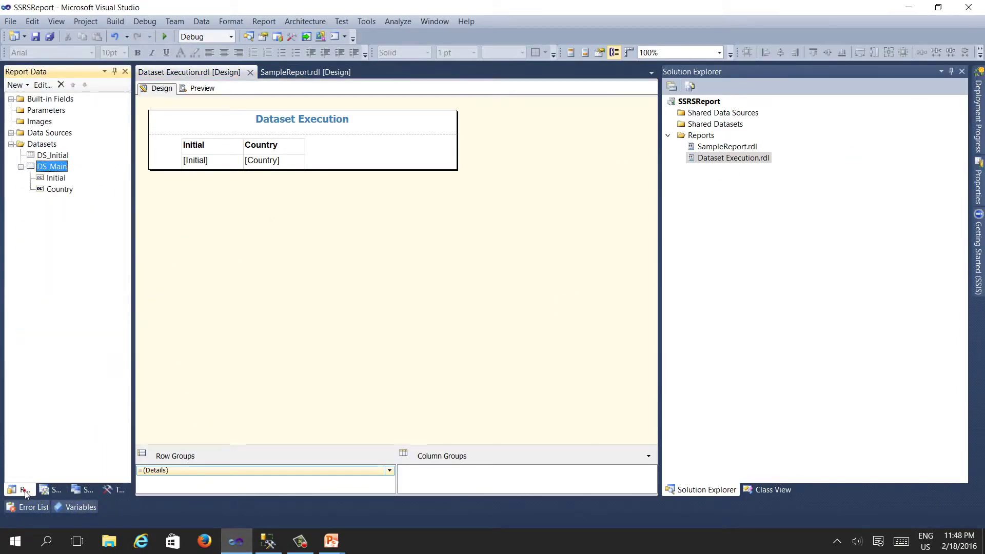
double_click(48, 133)
left_click(65, 144)
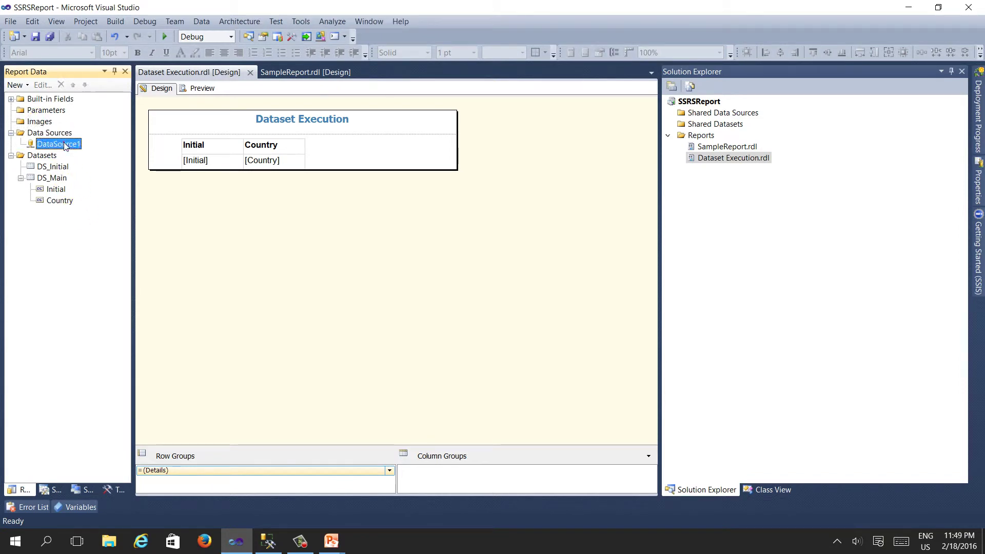
double_click(65, 145)
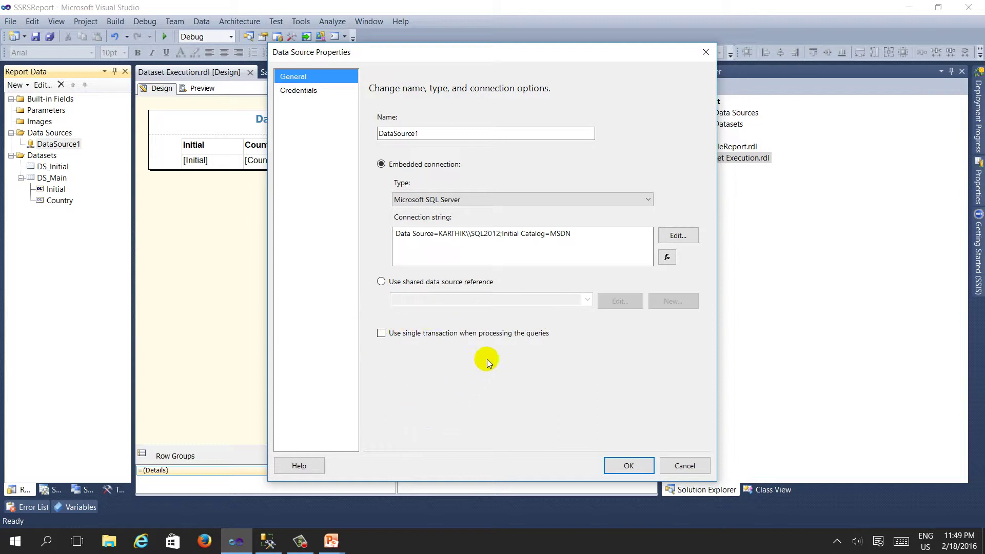
left_click(381, 334)
left_click(381, 334)
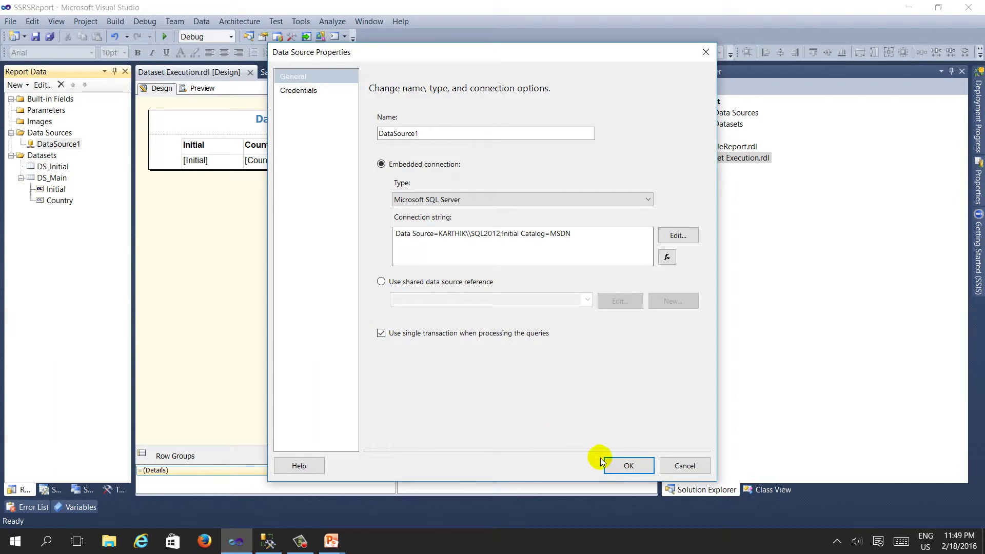
left_click(620, 465)
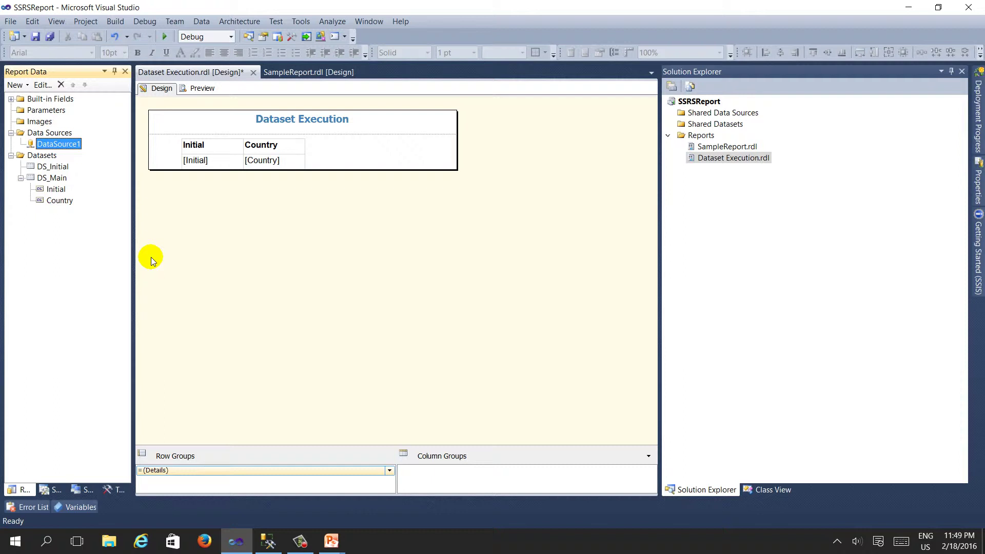
left_click(52, 169)
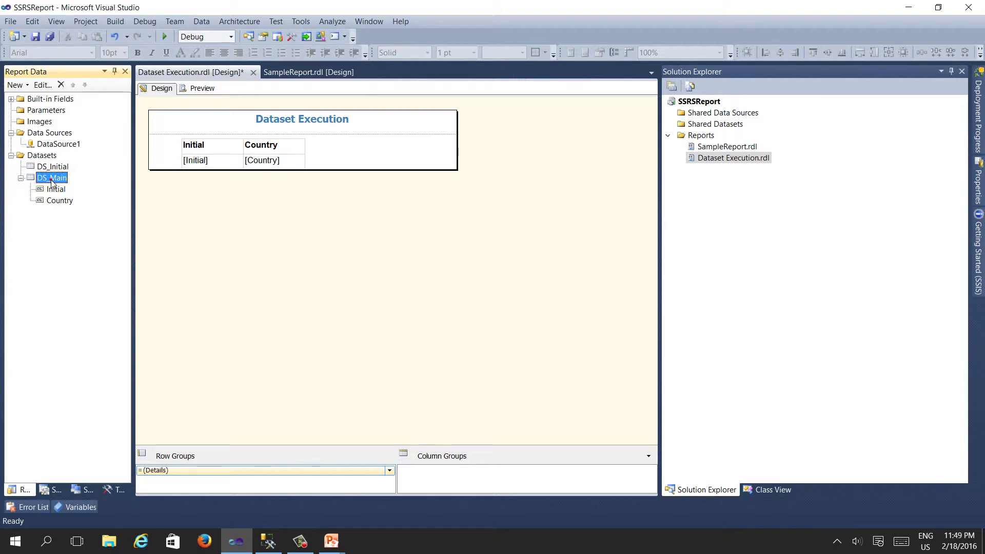
left_click(200, 89)
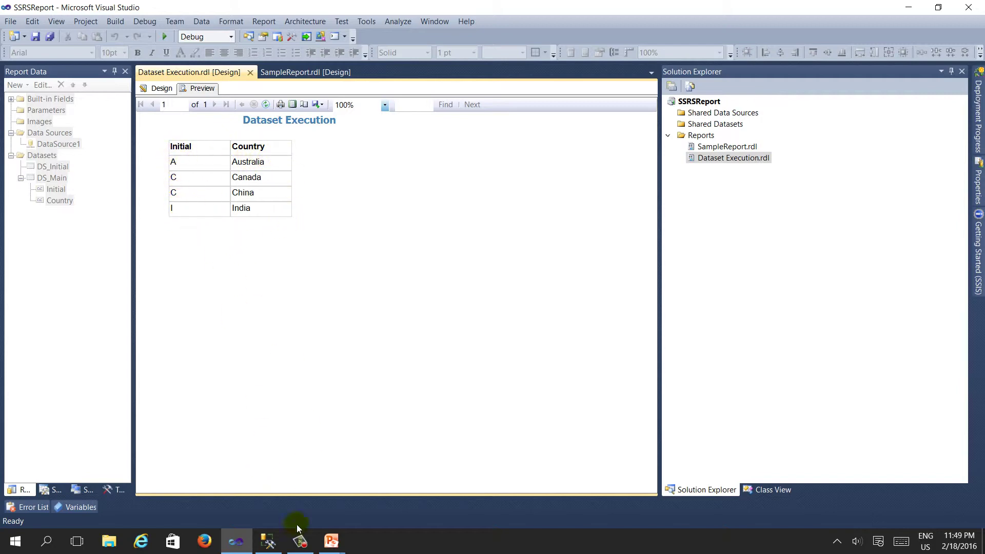
left_click(277, 542)
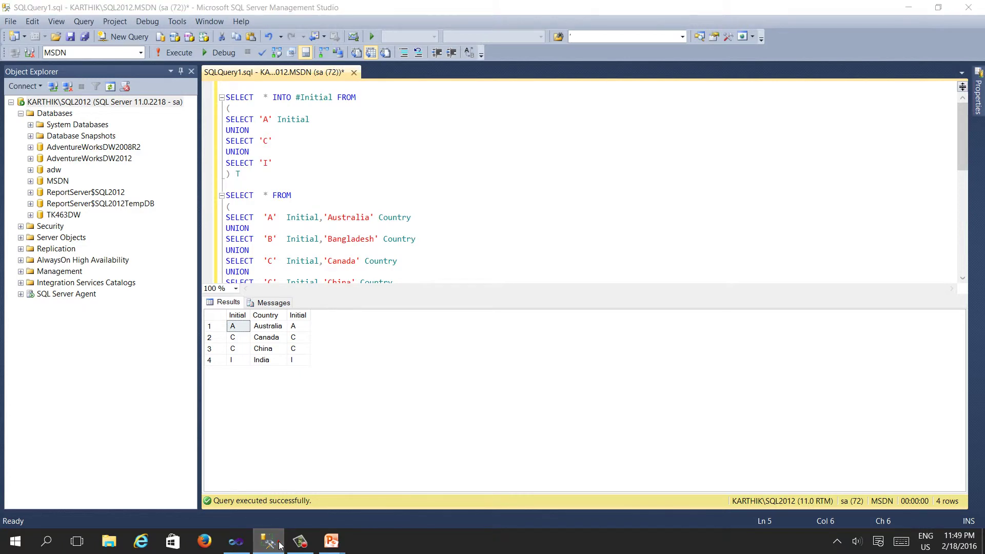
left_click(279, 544)
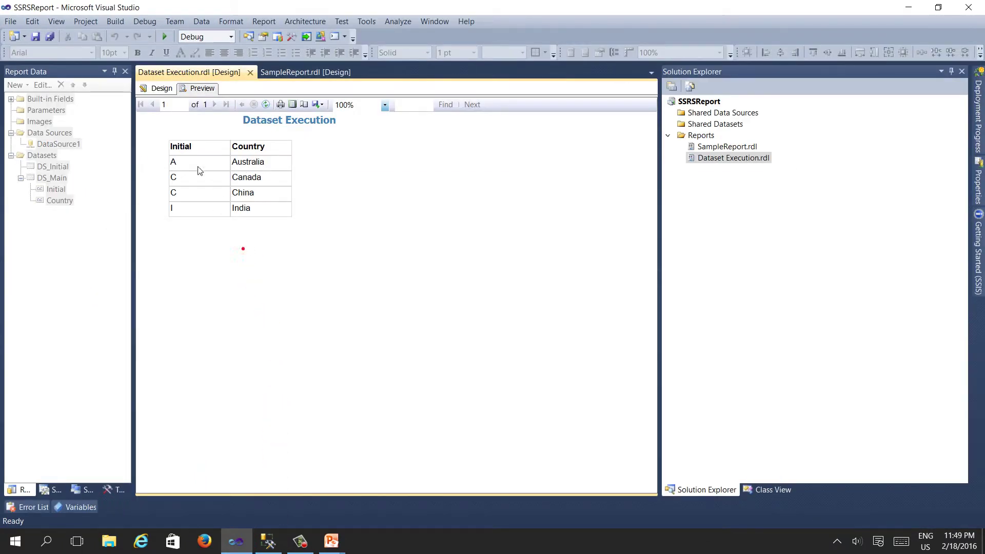
left_click(159, 88)
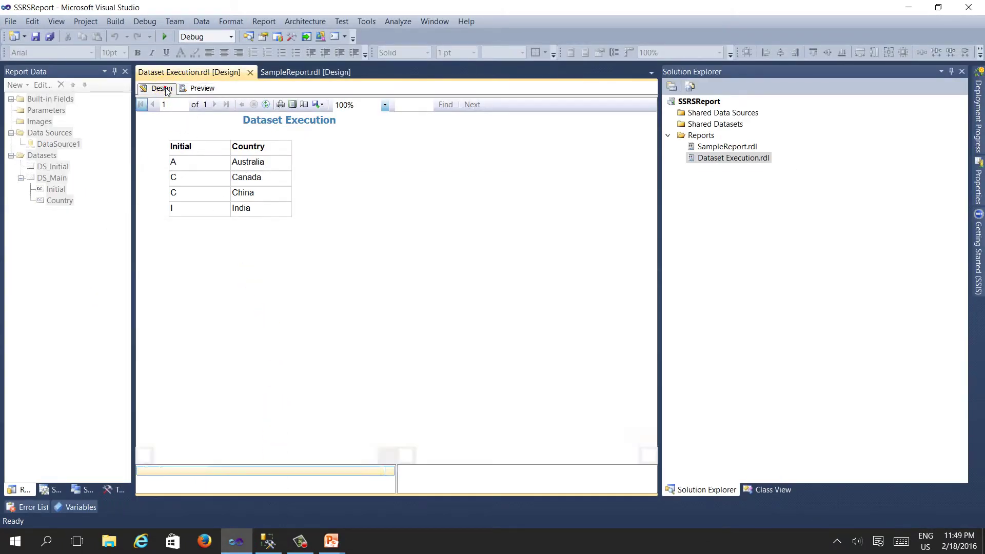
Step: Copy DS_Initial's query text from its Dataset Properties, closing without changes
left_click(55, 178)
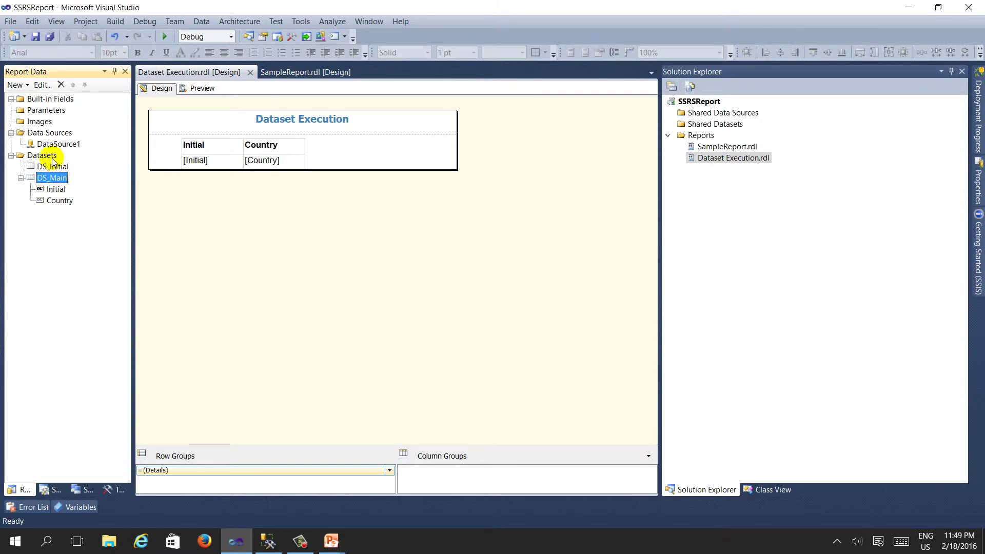
right_click(54, 156)
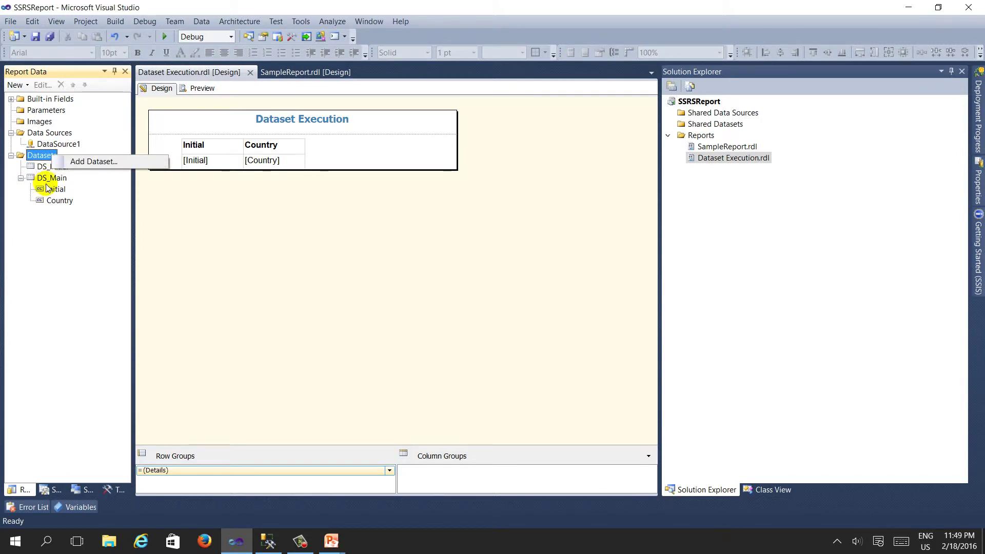
left_click(49, 179)
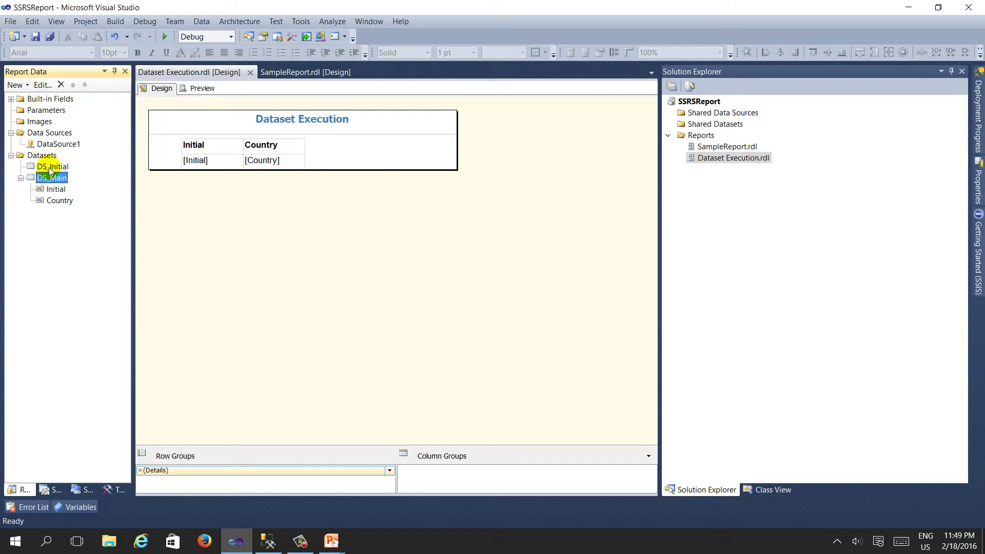
right_click(49, 167)
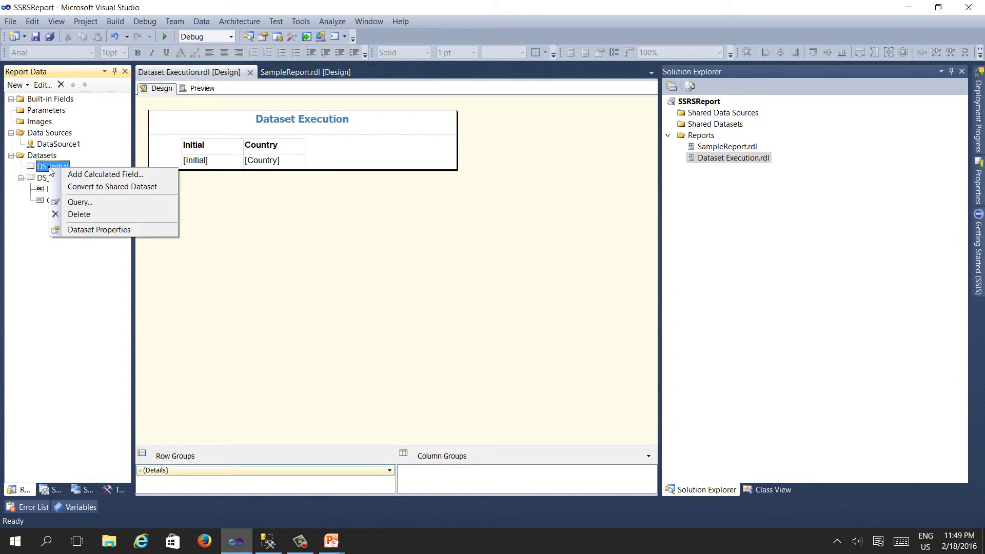
left_click(84, 230)
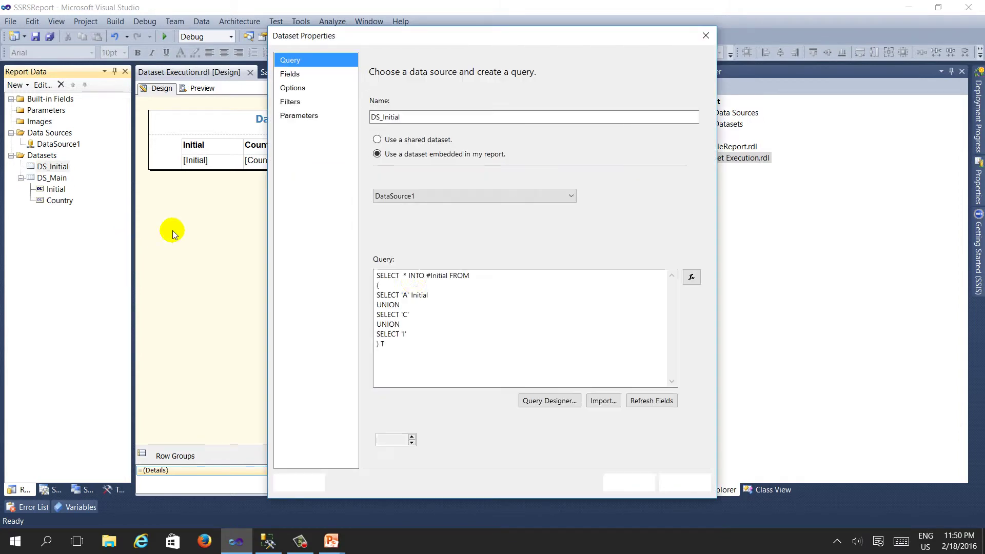
left_click_drag(436, 353, 341, 277)
key("ctrl+c")
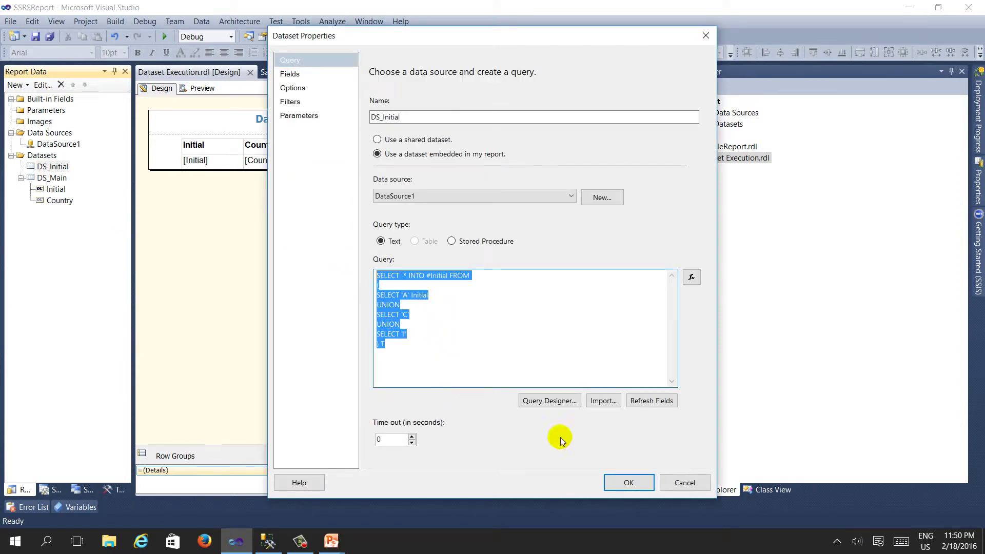
left_click(674, 482)
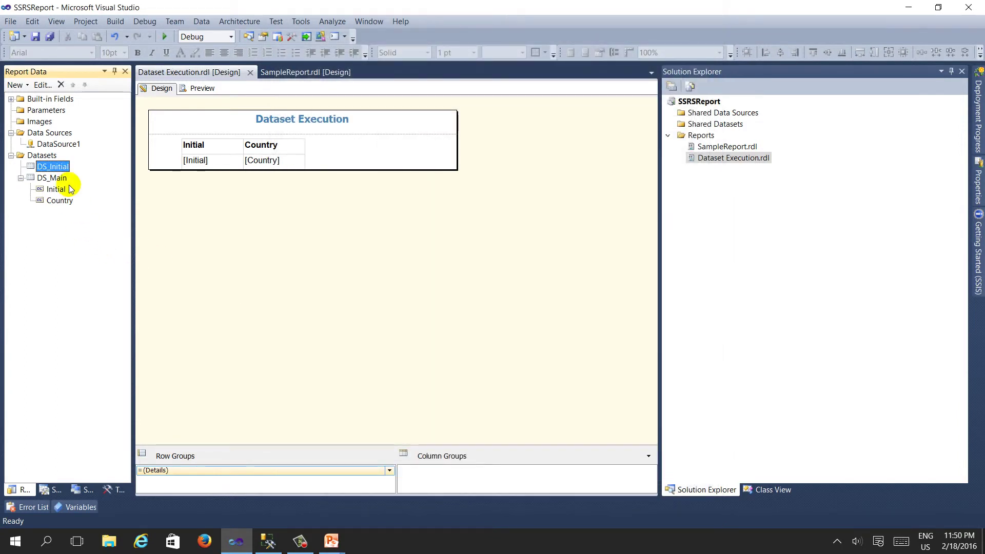
Step: Delete the DS_Initial dataset, leaving DS_Main in place
right_click(61, 166)
left_click(94, 211)
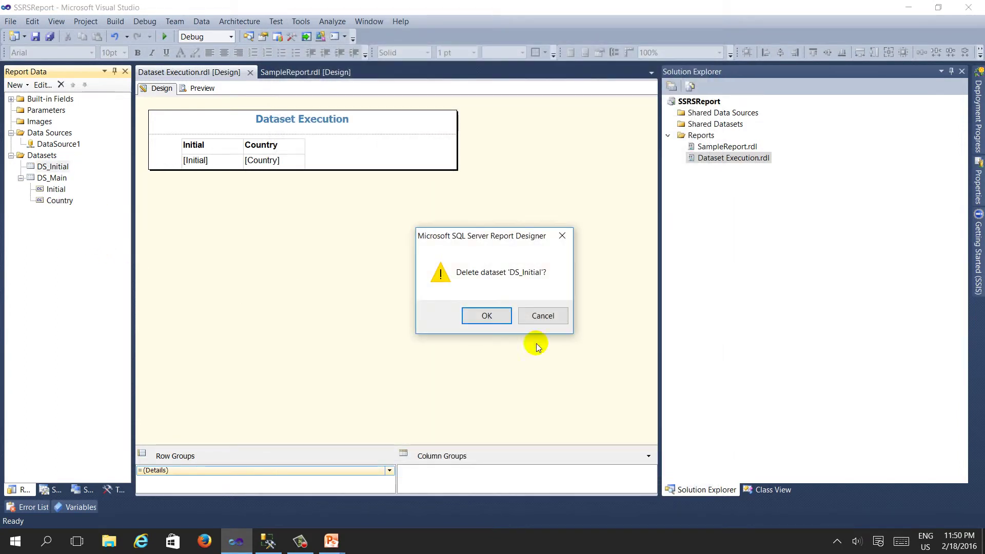
left_click(496, 317)
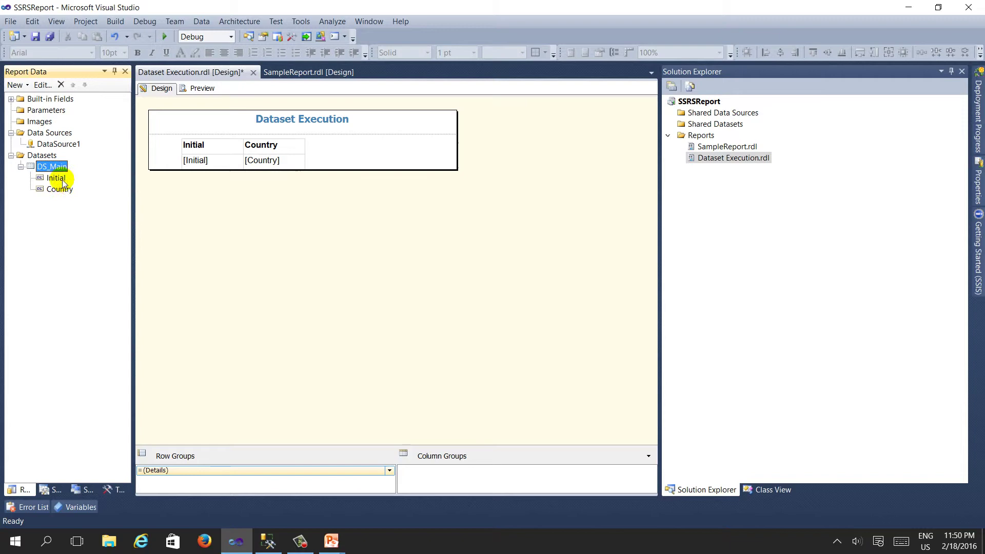
right_click(44, 154)
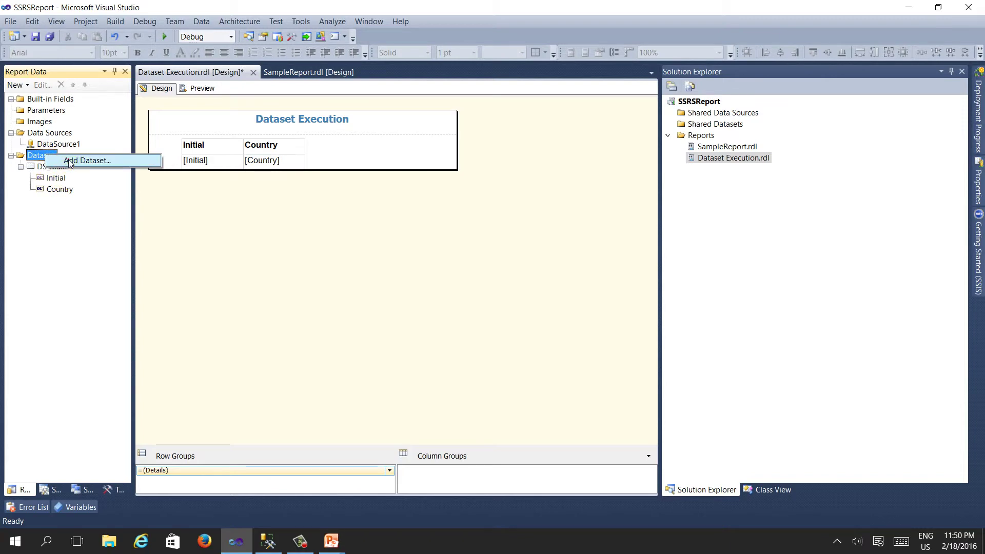
Step: Add an embedded dataset DS_Initial on DataSource1 holding the pasted #Initial query
left_click(70, 162)
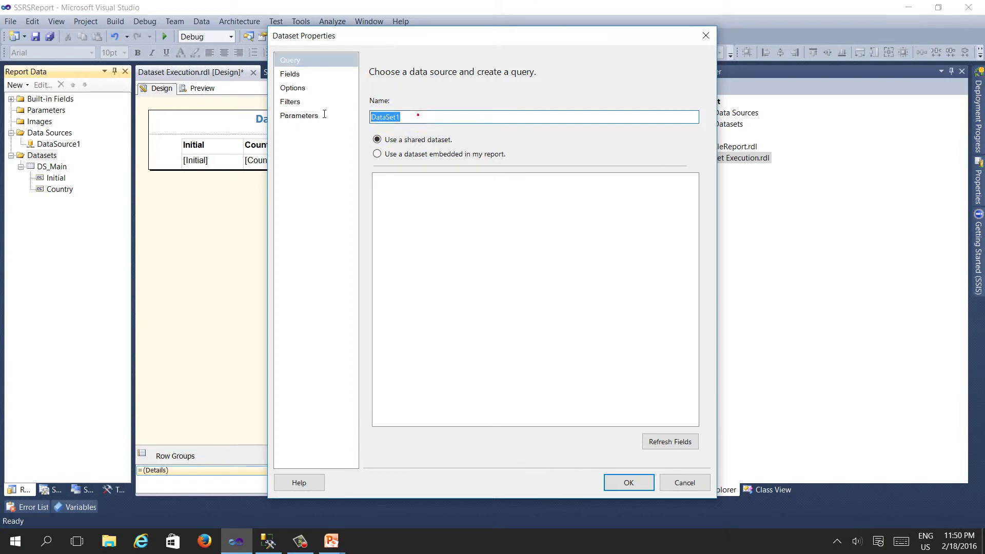
left_click(322, 115)
type("DS")
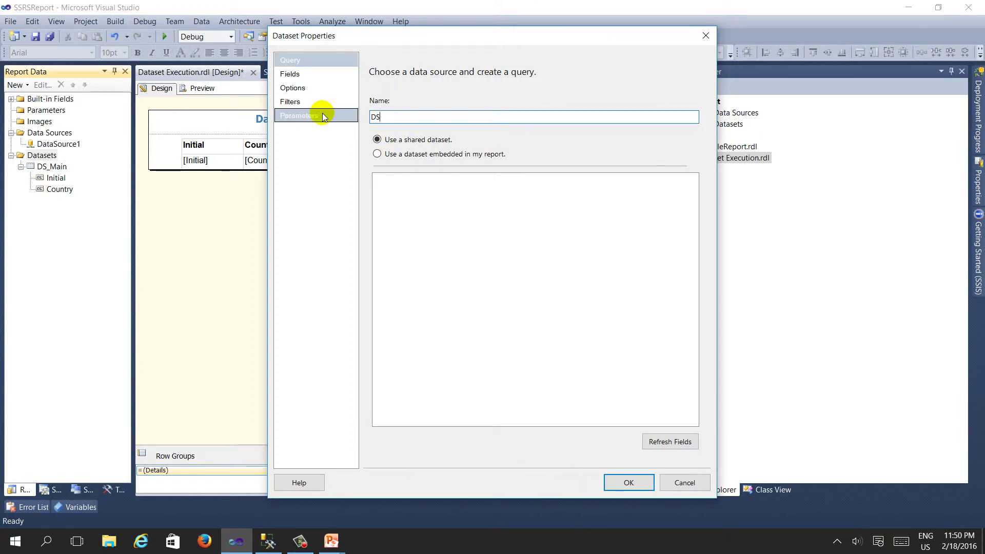
type("_Initial")
left_click(378, 154)
left_click(410, 196)
left_click(380, 208)
left_click(427, 310)
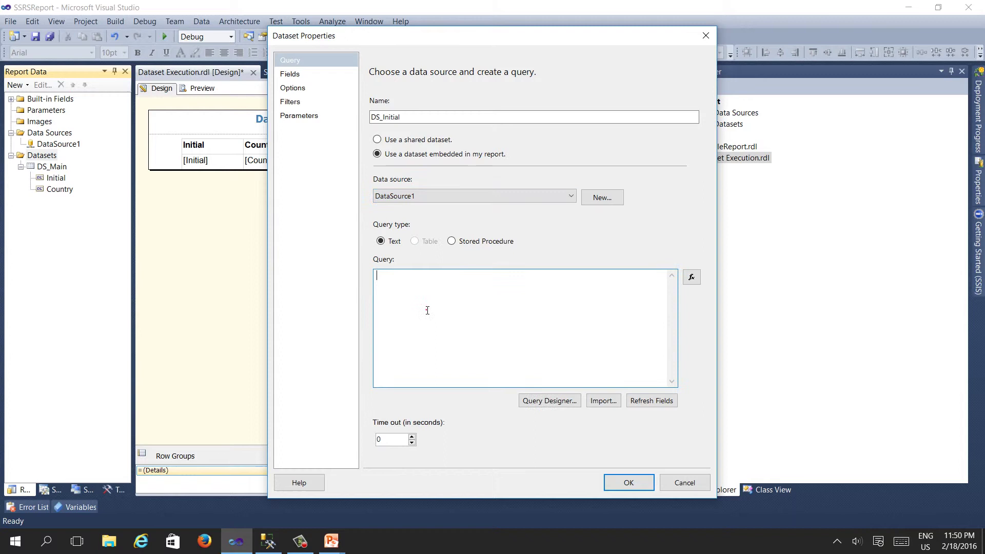
key("ctrl+v")
left_click(626, 483)
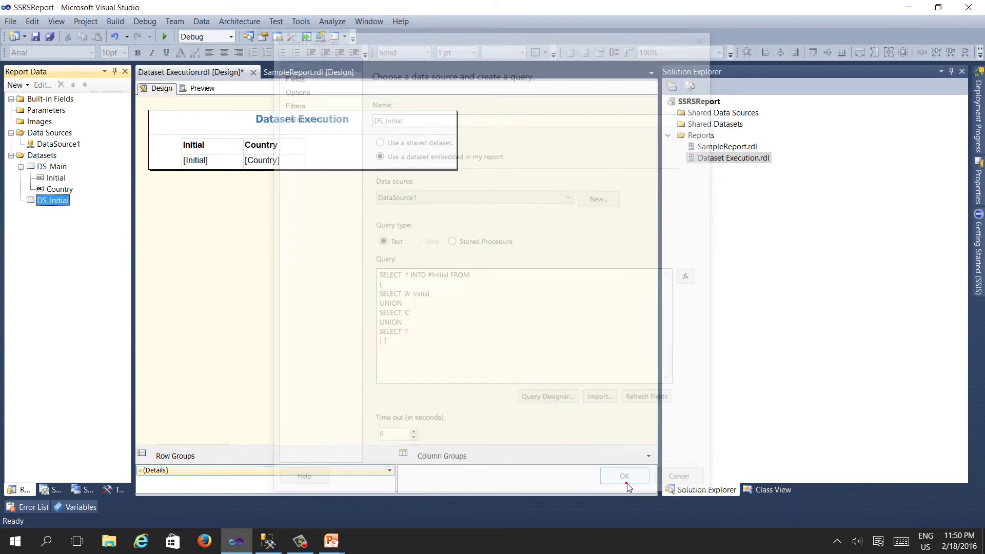
left_click(209, 211)
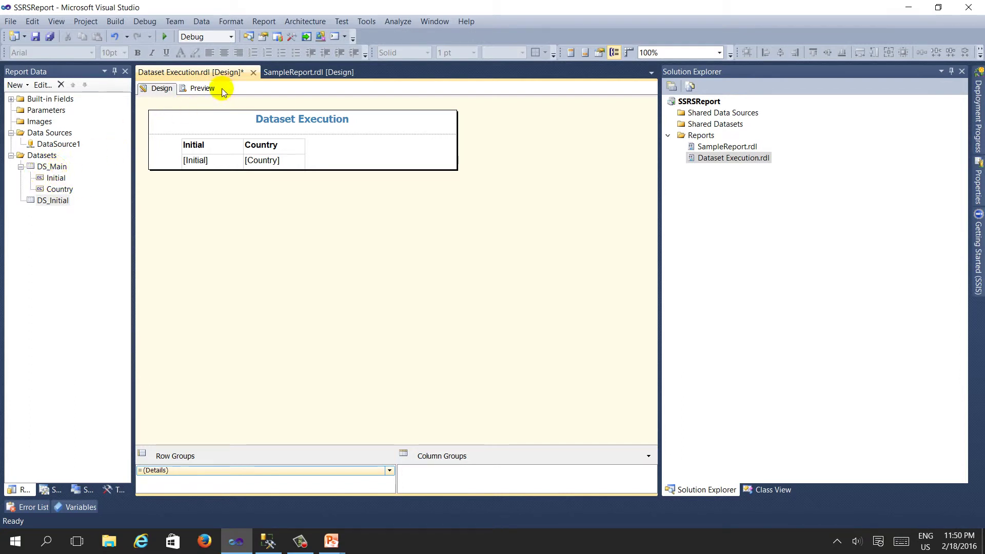
Step: Preview the report and see DS_Main's 'Invalid object name #Initial' error
left_click(203, 88)
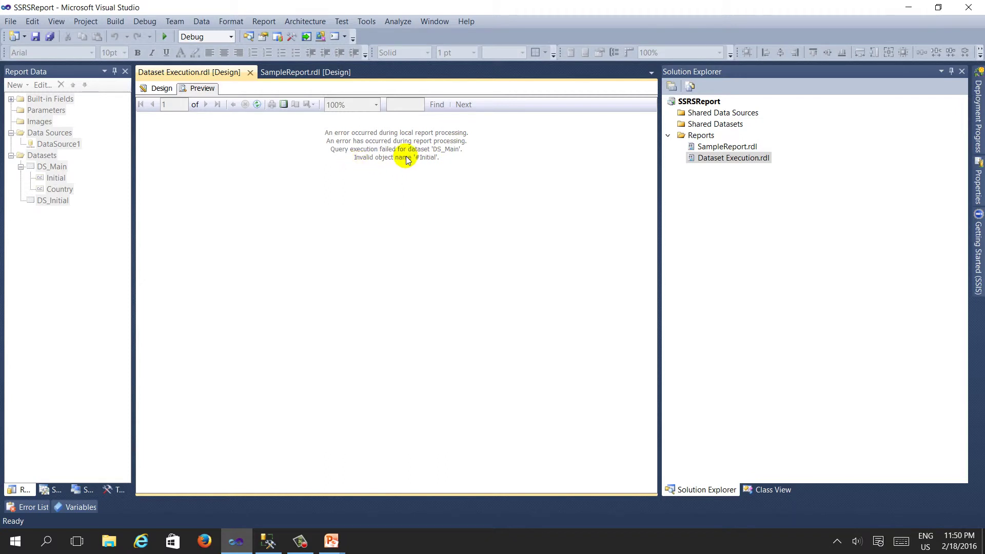
Step: Back in design, keep DS_Initial and cut DS_Main's SQL from its query designer without saving
left_click(159, 88)
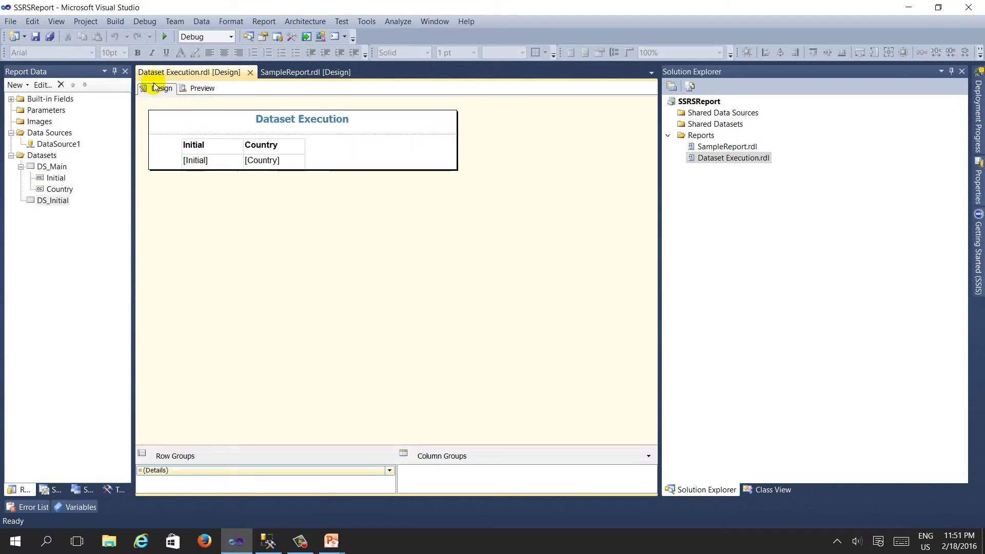
right_click(52, 200)
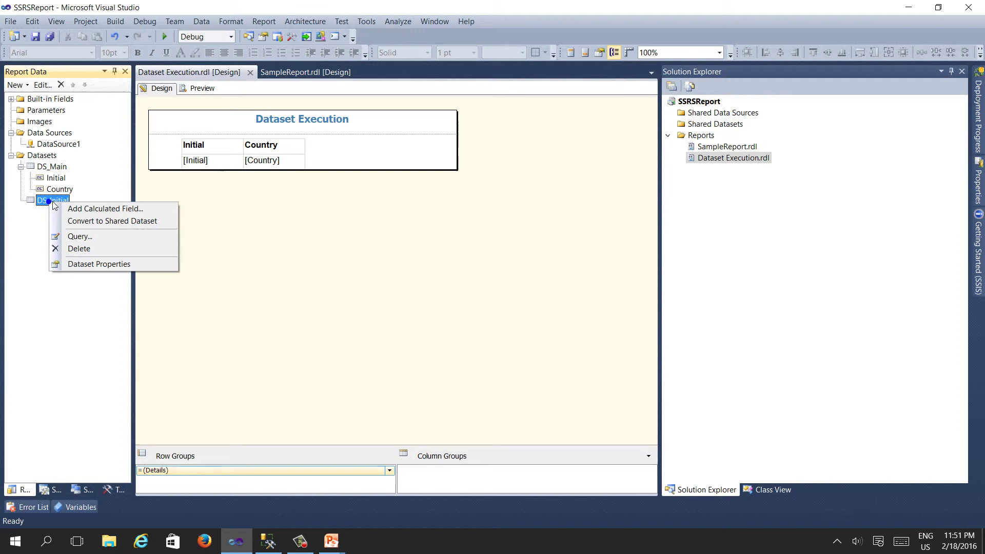
left_click(93, 252)
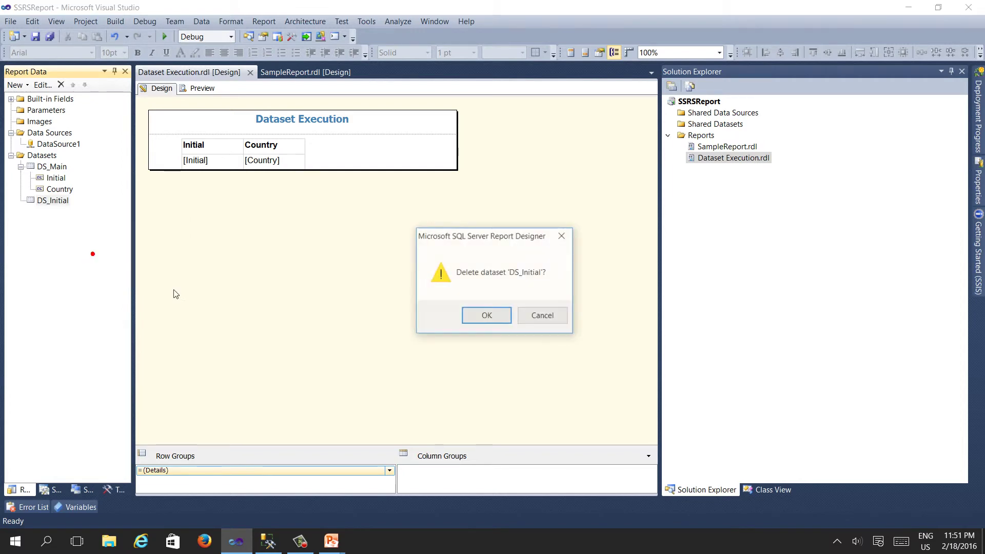
left_click(527, 321)
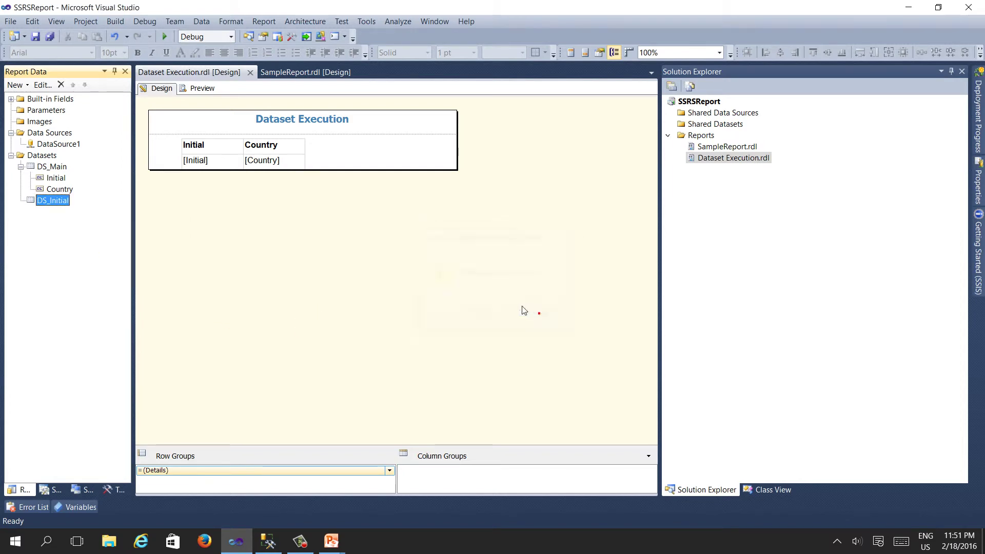
right_click(53, 168)
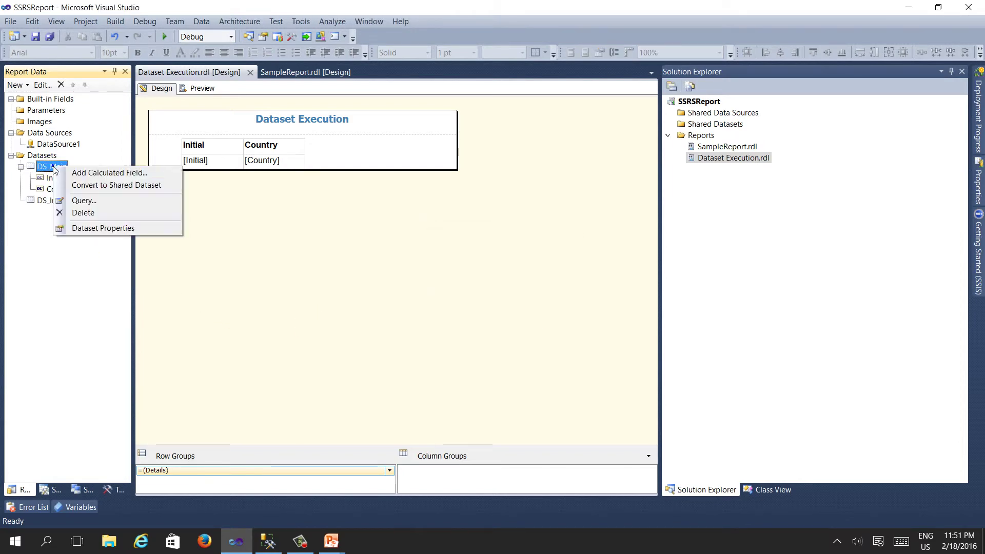
left_click(87, 200)
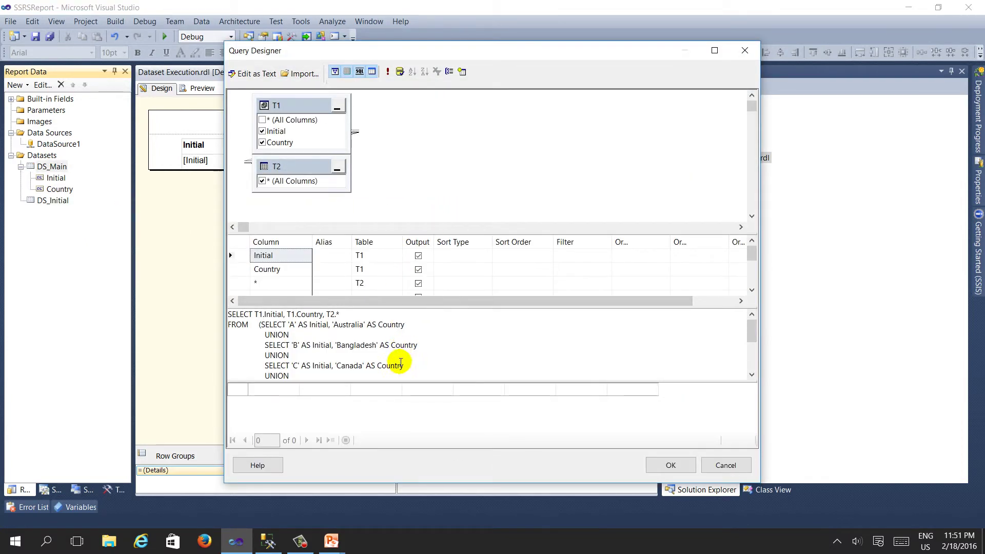
key("ctrl+a")
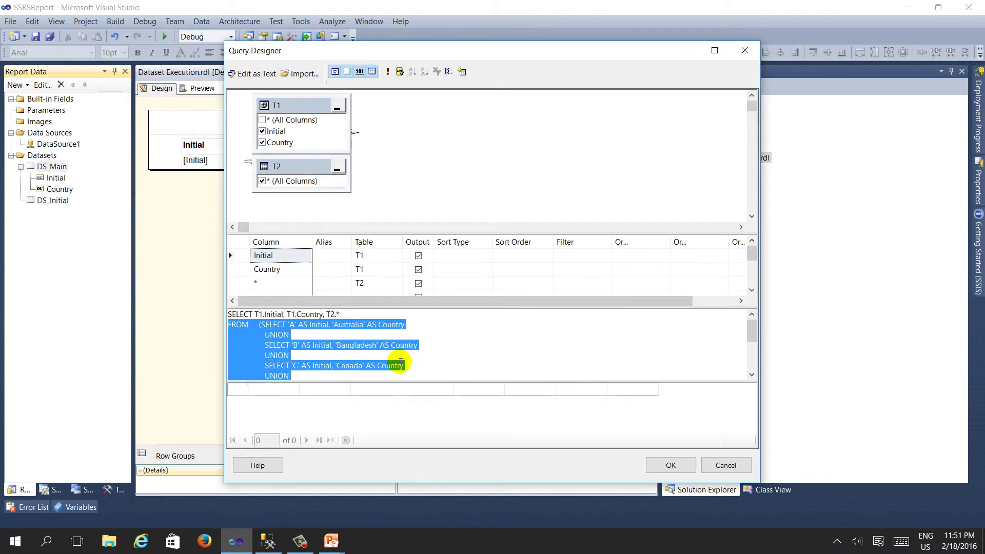
key("Delete")
left_click(718, 468)
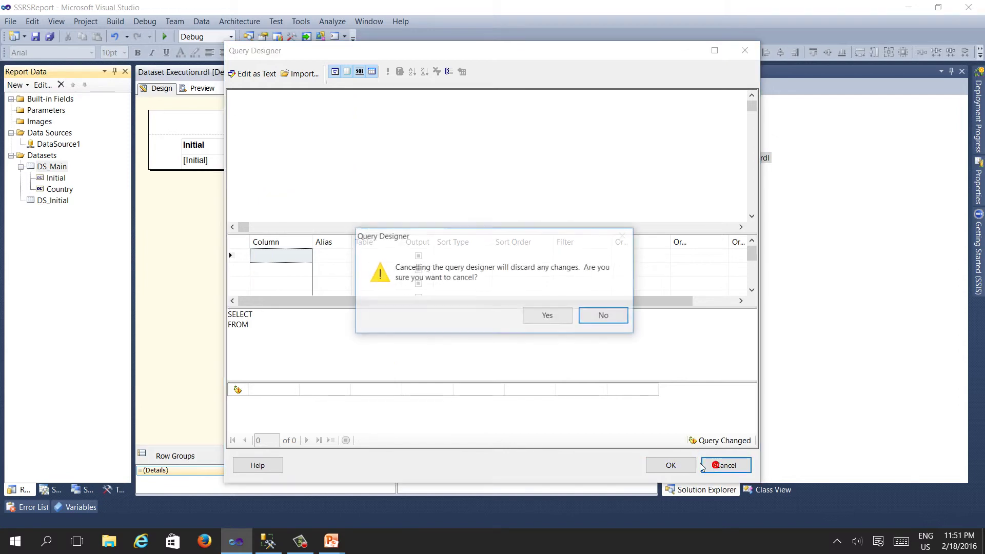
left_click(539, 315)
Step: Delete the DS_Main dataset so DS_Initial is the only one left
left_click(56, 167)
right_click(56, 166)
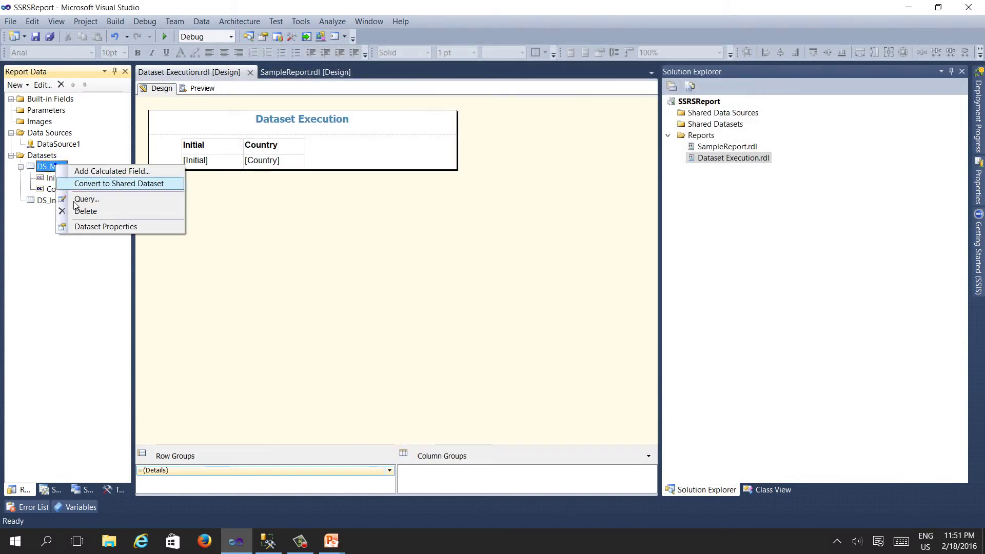
left_click(78, 211)
left_click(485, 316)
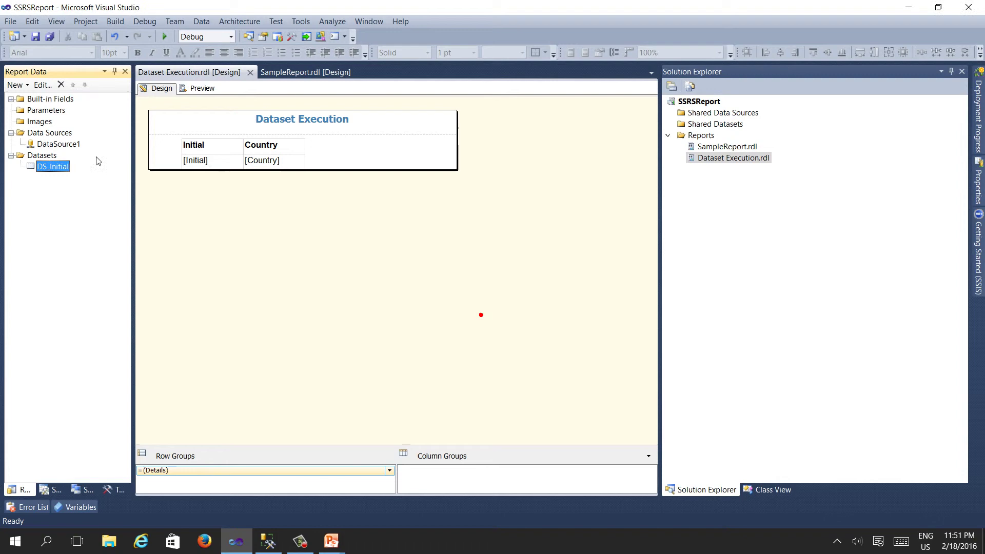
right_click(84, 159)
Step: Create an embedded dataset on DataSource1 containing the pasted Initial/Country join query
key("Escape")
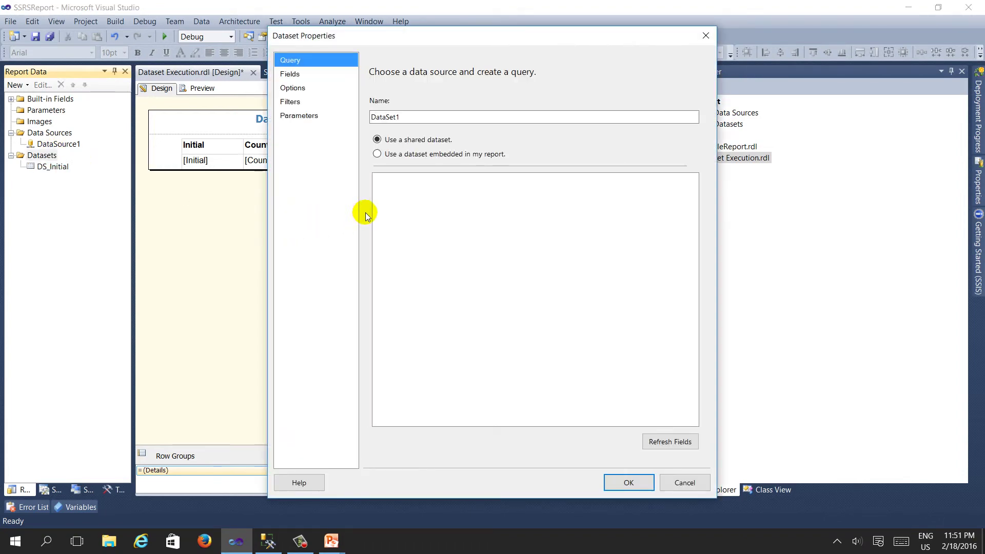
left_click(378, 154)
left_click(422, 196)
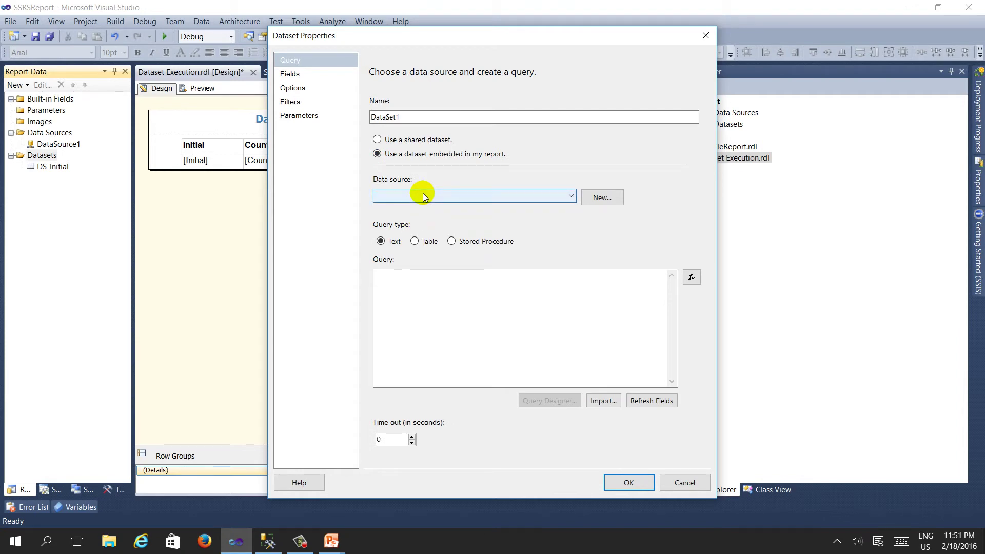
left_click(406, 208)
left_click(410, 298)
key("ctrl+v")
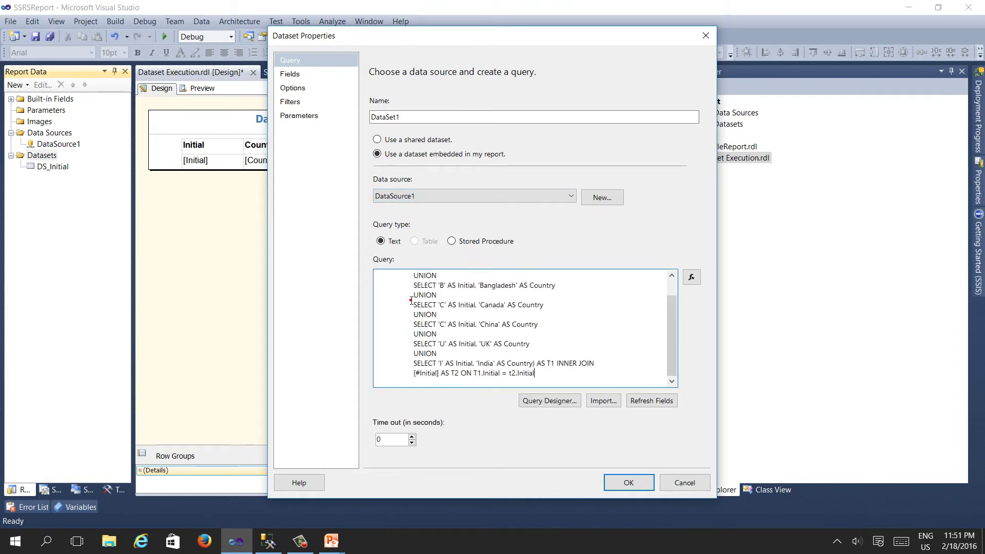
Step: Rename the dataset from DataSet1 to DS_Main and begin adding fields manually on its Fields page
left_click(413, 117)
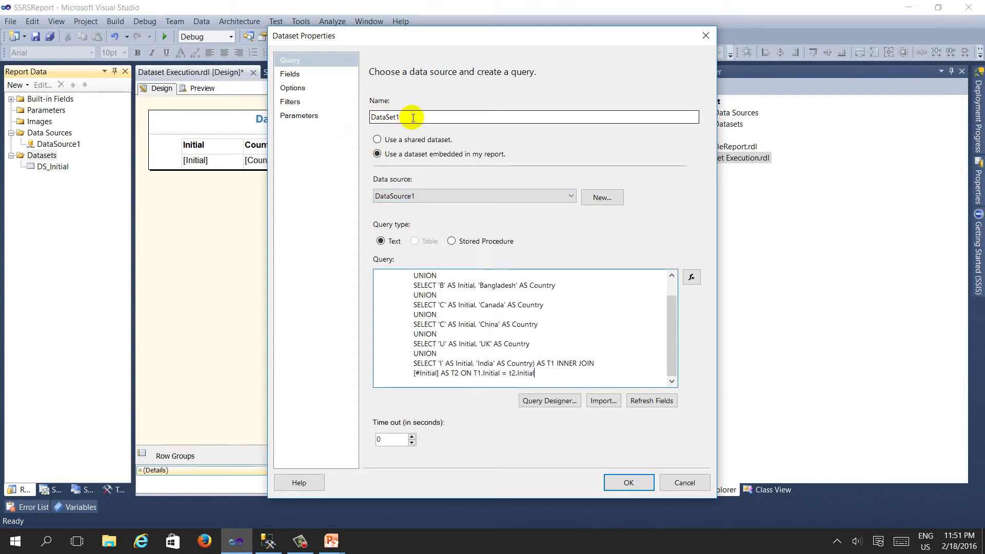
left_click_drag(413, 117, 369, 119)
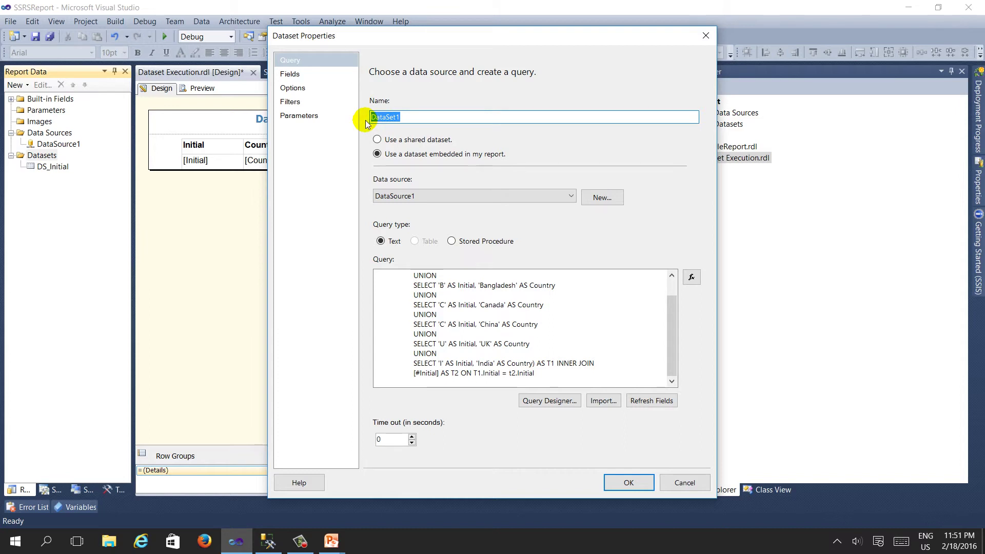
type("DS_Main")
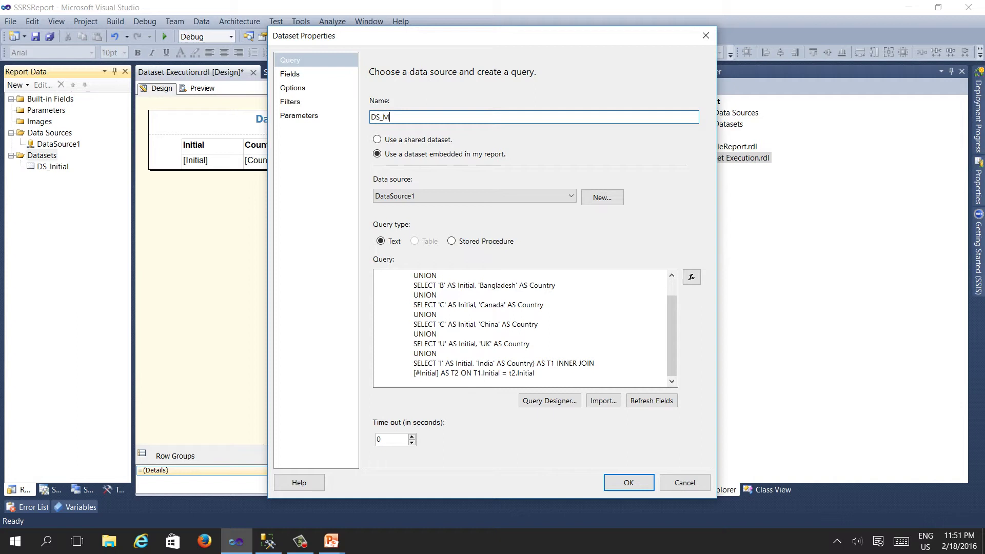
left_click(627, 476)
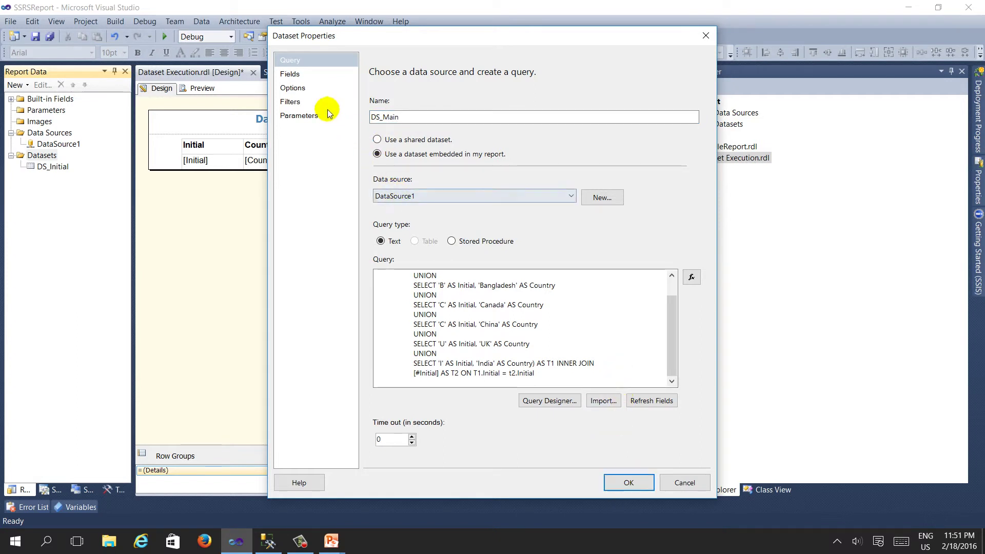
left_click(301, 75)
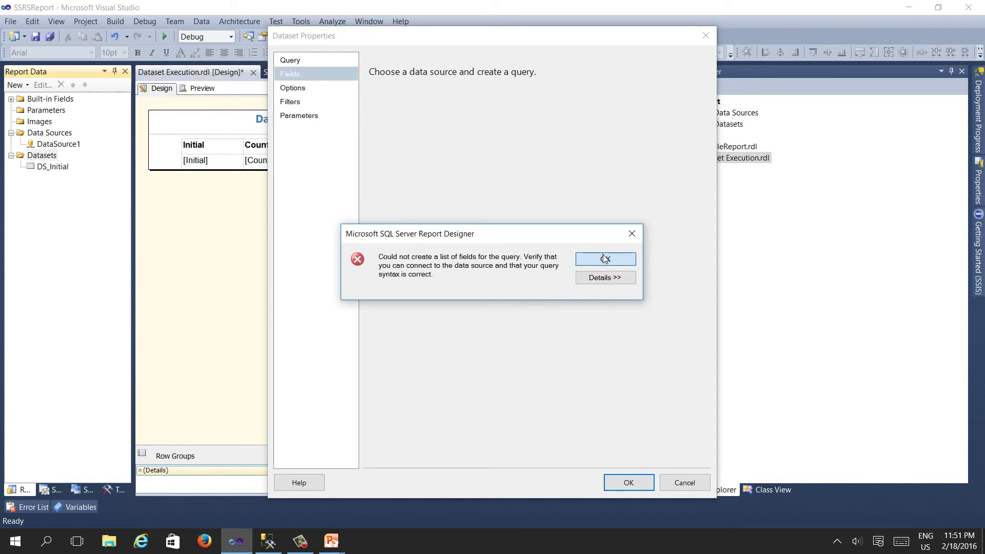
left_click(603, 259)
left_click(385, 104)
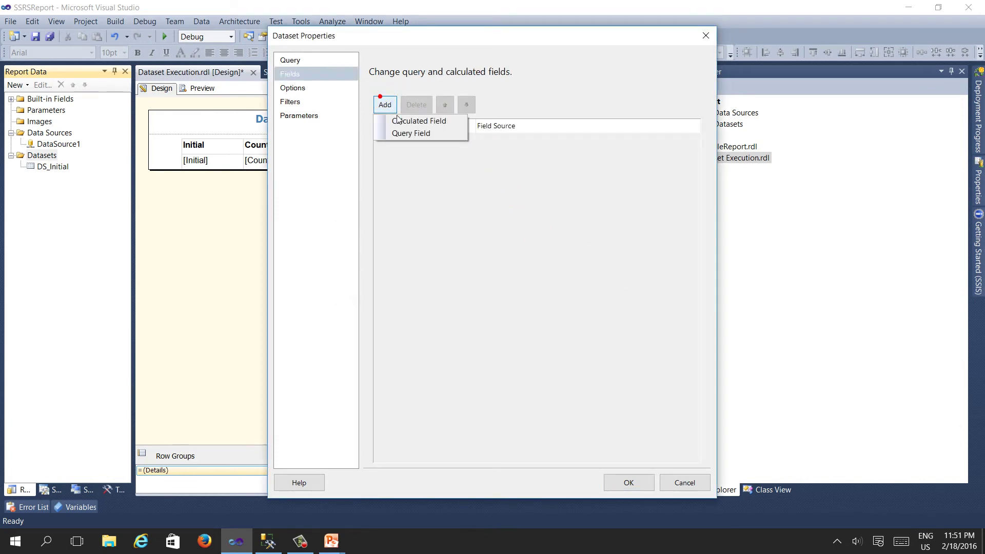
Step: Add Initial and Country query fields to DS_Main and save the dataset
left_click(417, 132)
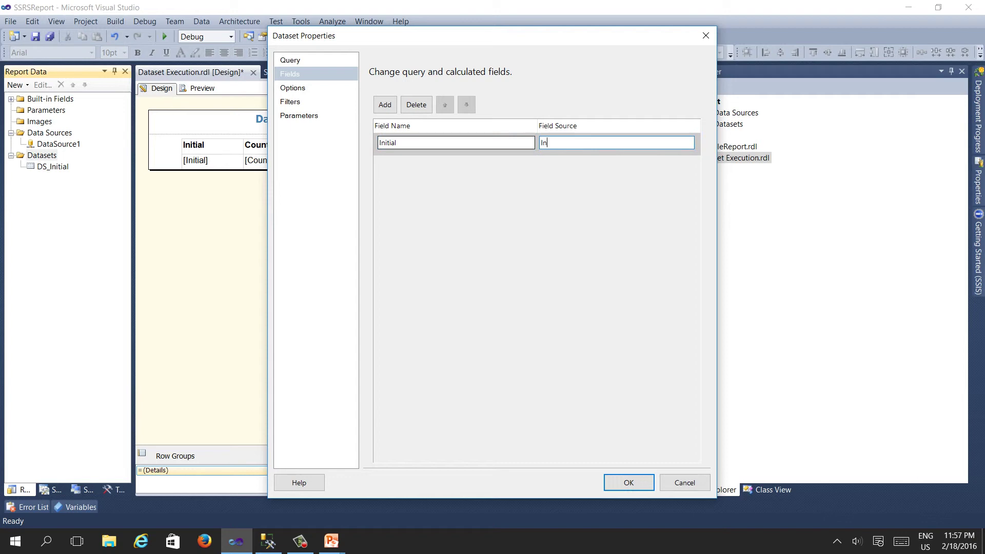
left_click(385, 105)
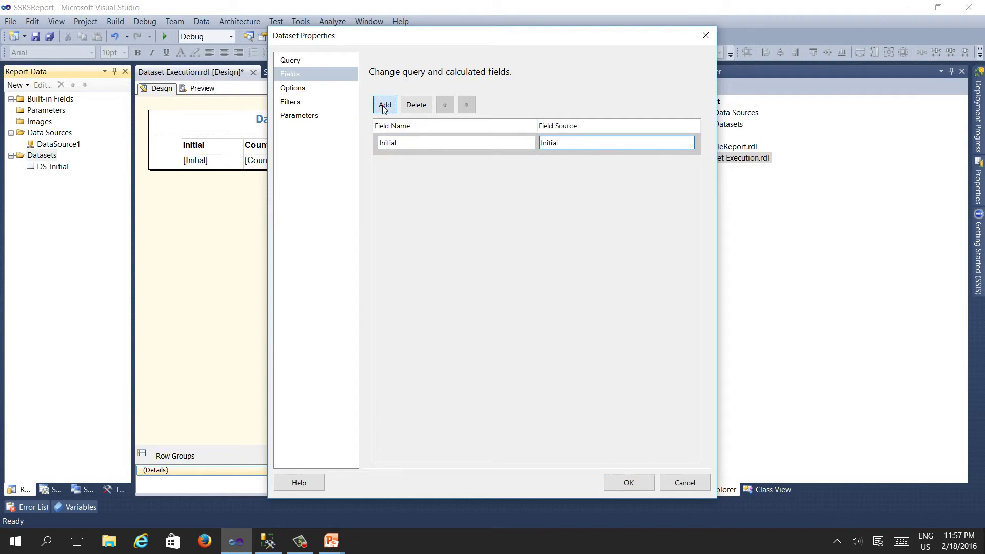
left_click(410, 133)
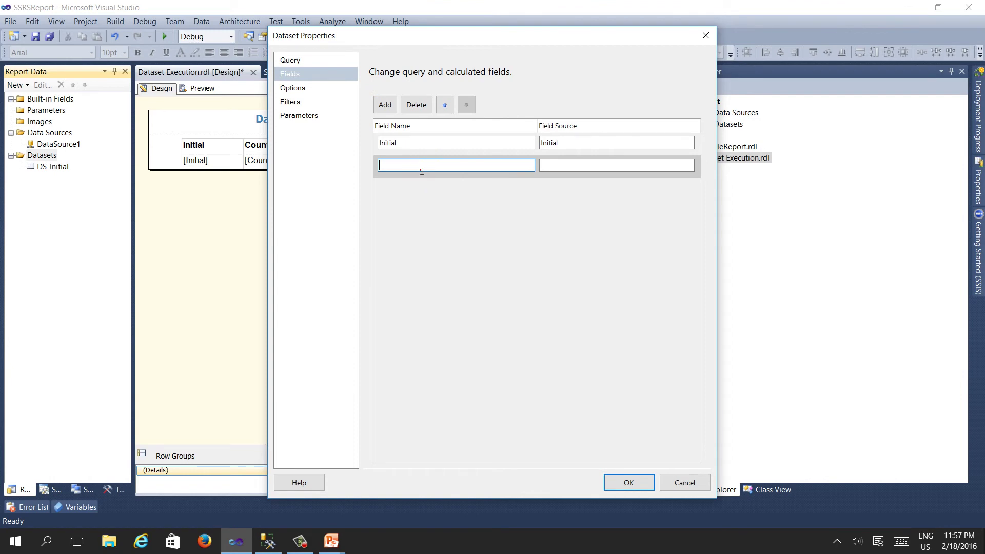
type("Country")
left_click(616, 165)
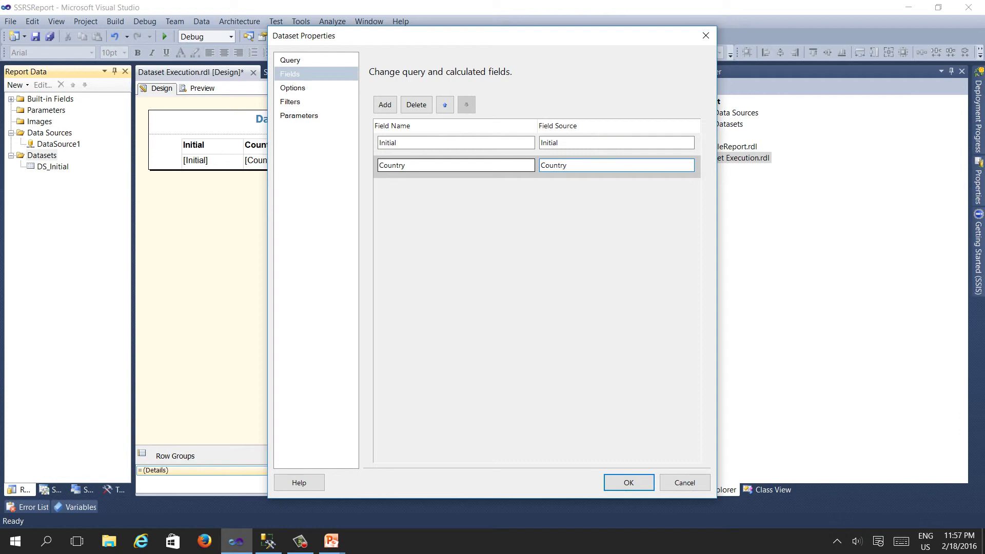
left_click(628, 482)
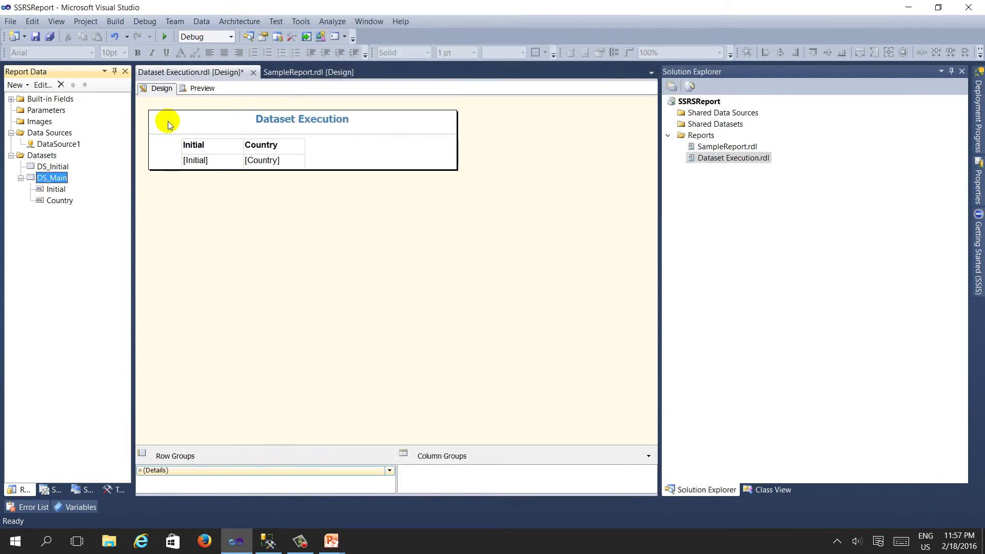
left_click(188, 88)
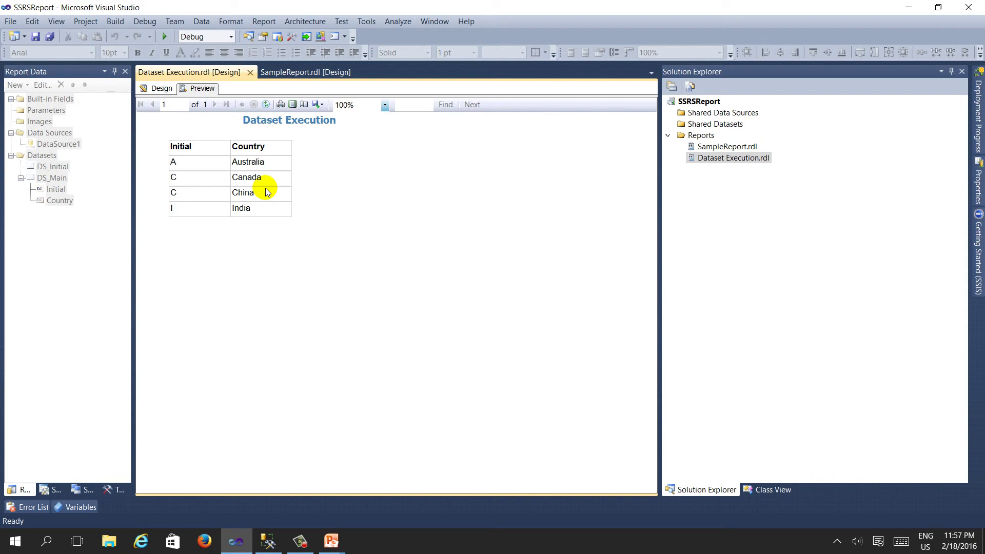
left_click(163, 90)
Step: Open DataSource1's Data Source Properties to confirm single-transaction processing is on
left_click(55, 145)
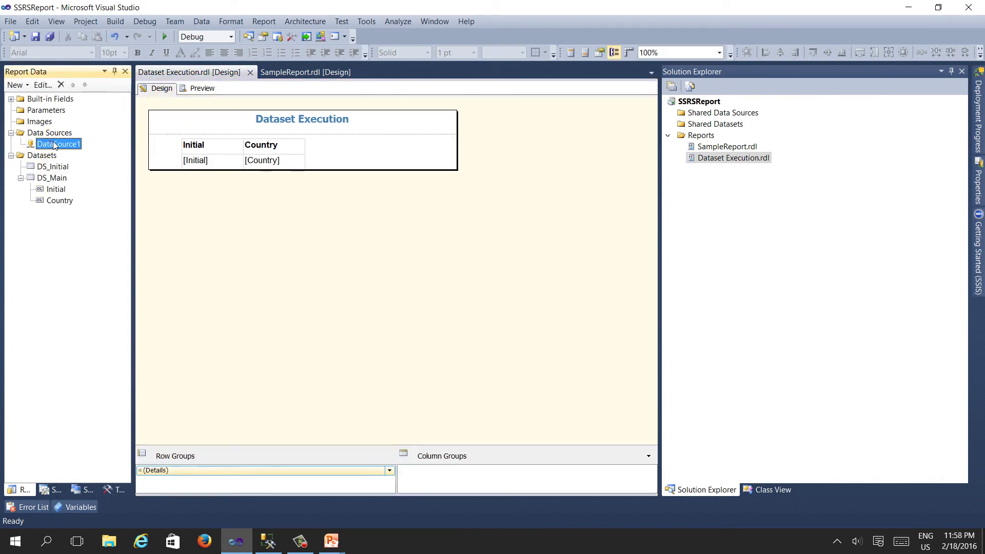
double_click(55, 145)
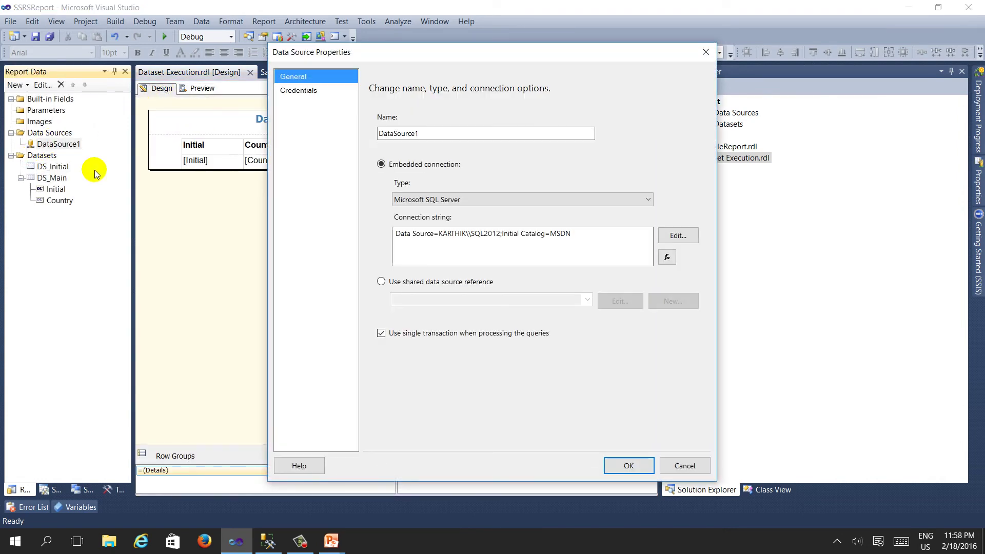